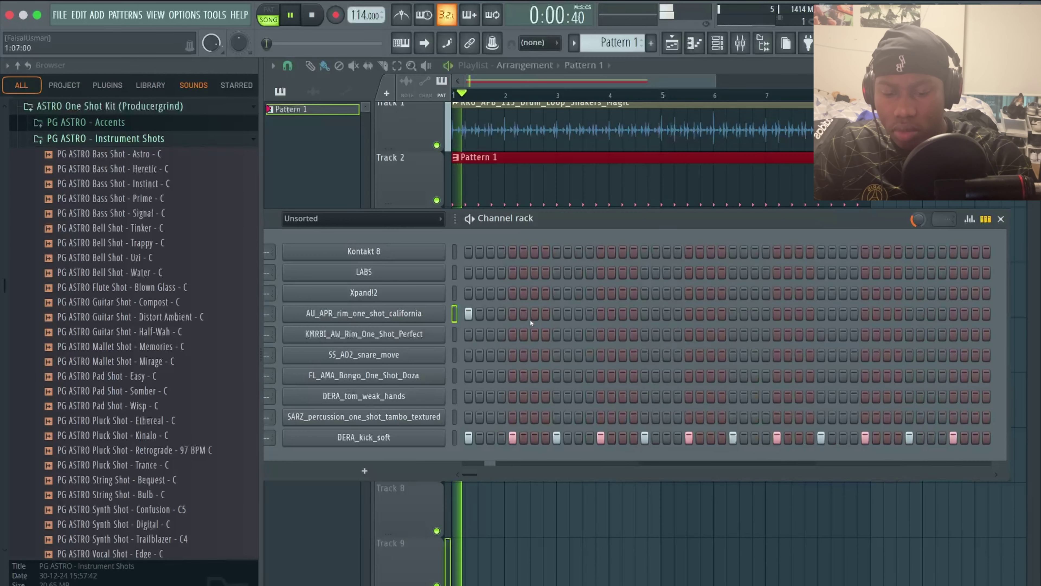
Program the AU_APR_rim_one_shot_california rhythm, clearing unwanted pasted hits and repeating the groove through bar 8
click(535, 313)
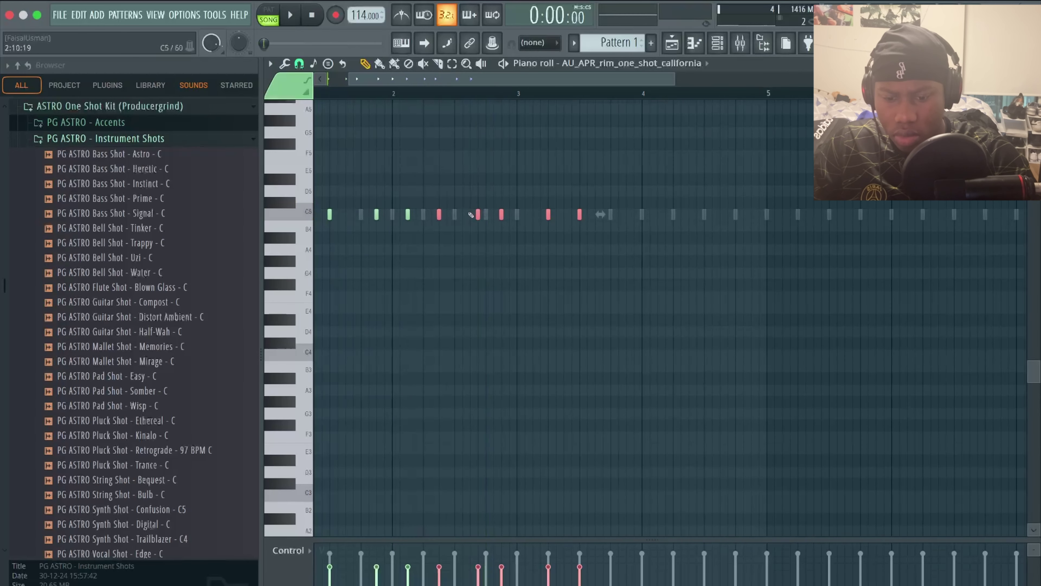
right_click(478, 214)
right_click(501, 214)
right_click(548, 215)
right_click(580, 215)
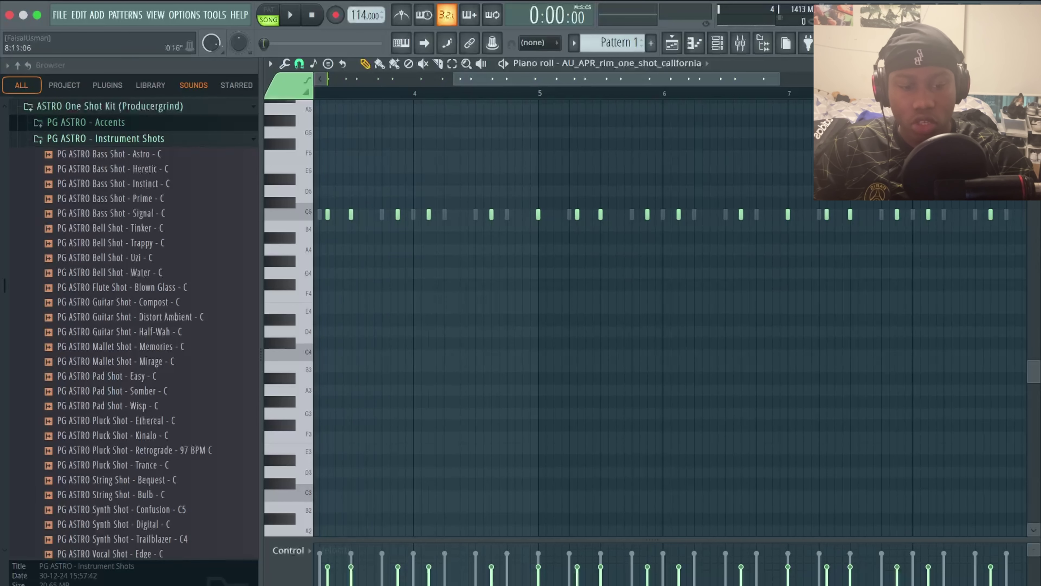
key(Escape)
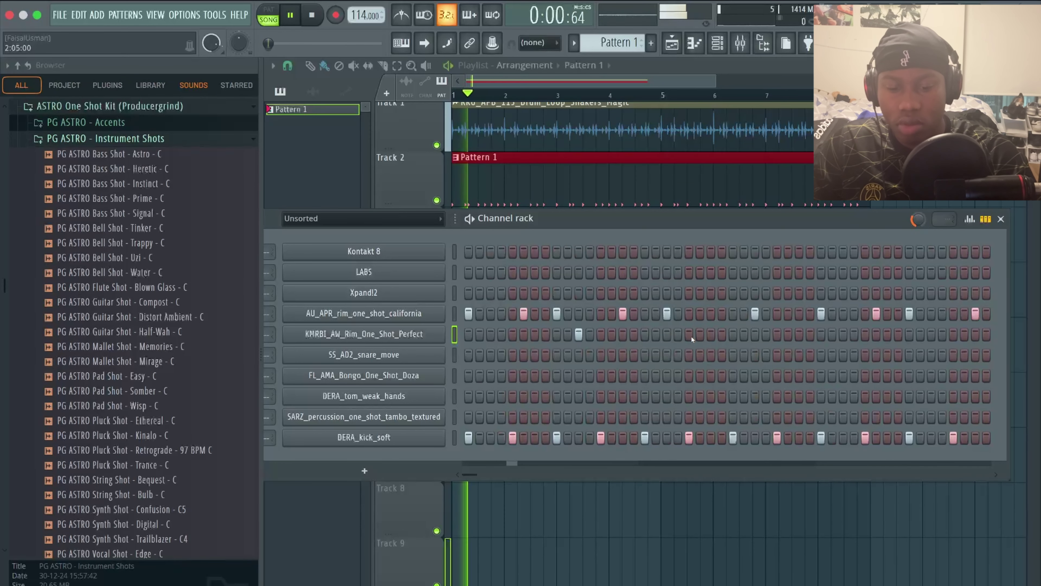
Place KMRBI_AW_Rim_One_Shot_Perfect hits on steps 20 and 31 and open that channel's piano roll
click(689, 334)
click(678, 334)
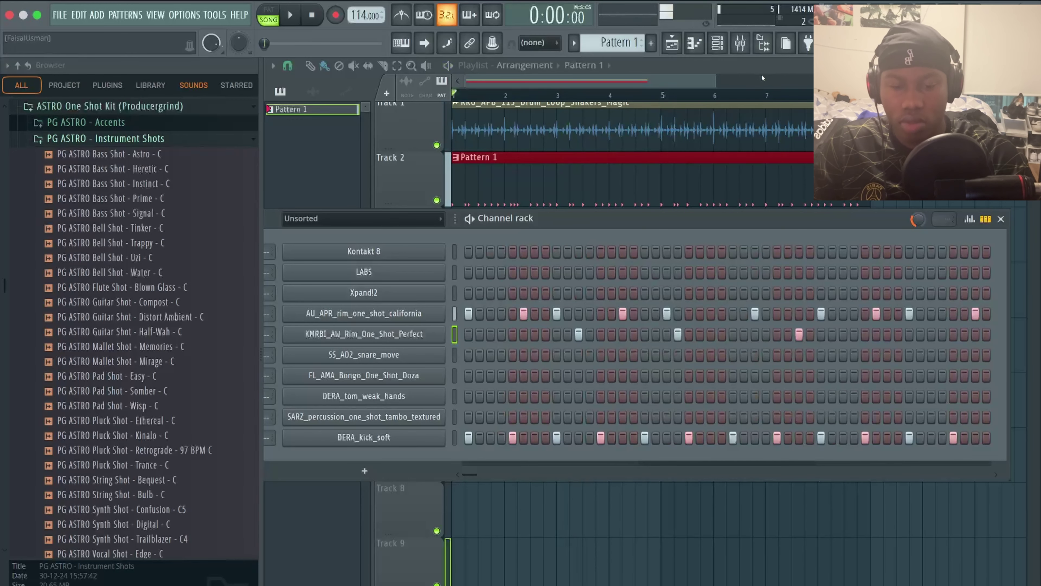
key(F7)
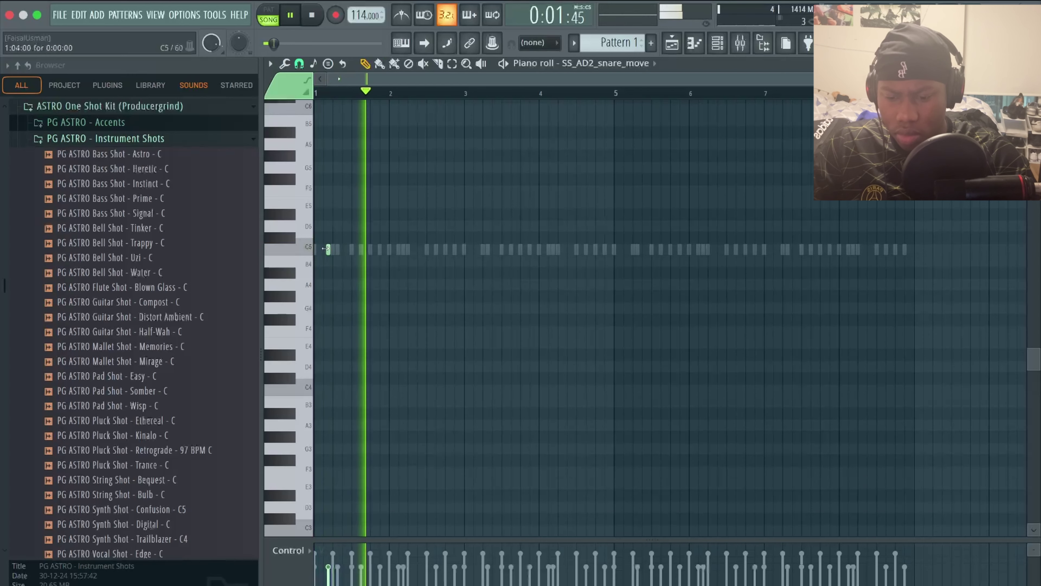
Add SS_AD2_snare_move hits on steps 23 and 36 while listening to the loop
scroll(425, 258, up, 3)
scroll(425, 258, down, 1)
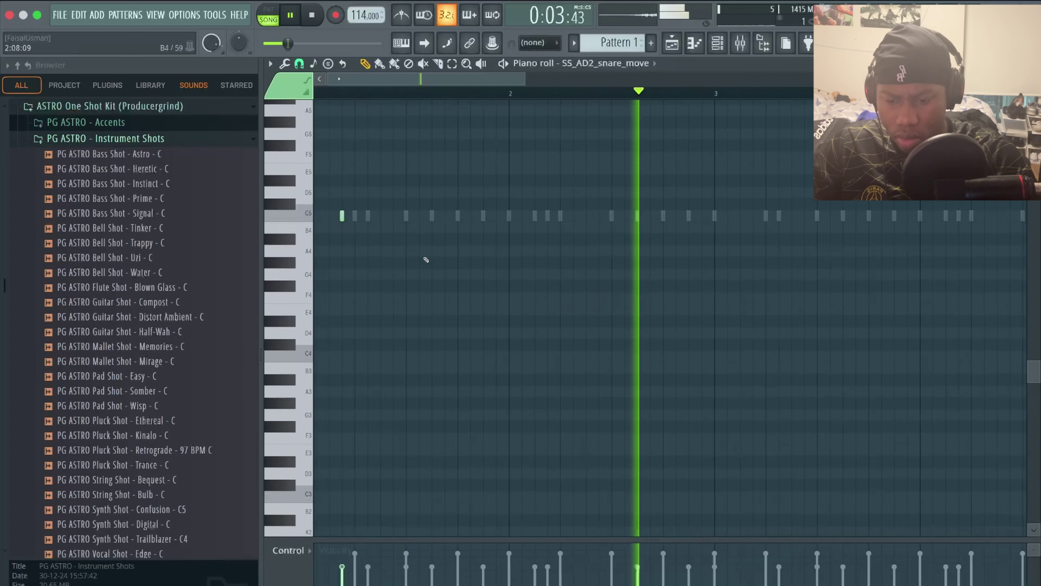
key(space)
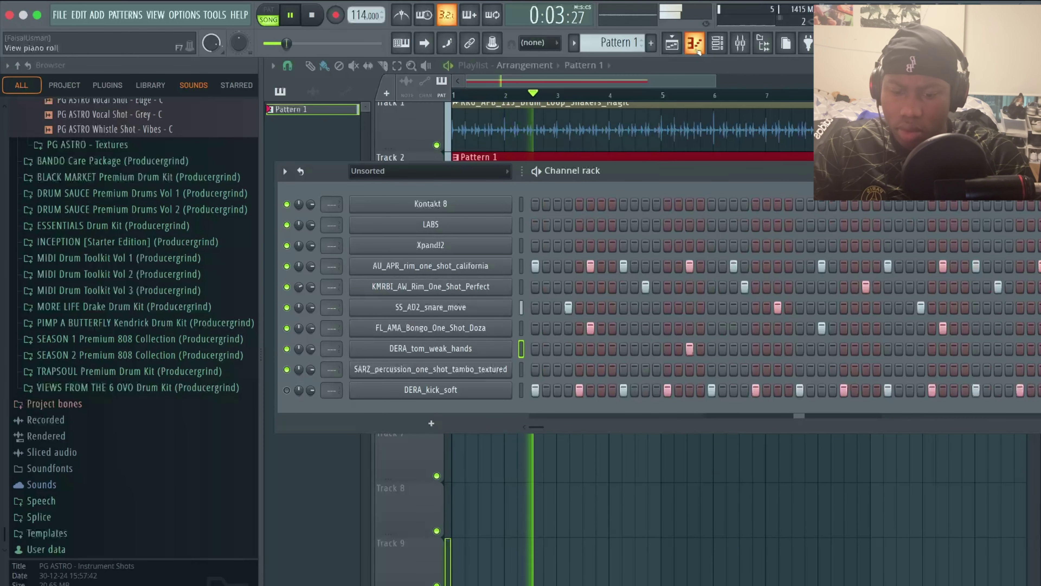
Add a DERA_tom_weak_hands hit in the second half of bar 8 and nudge it slightly earlier
click(697, 48)
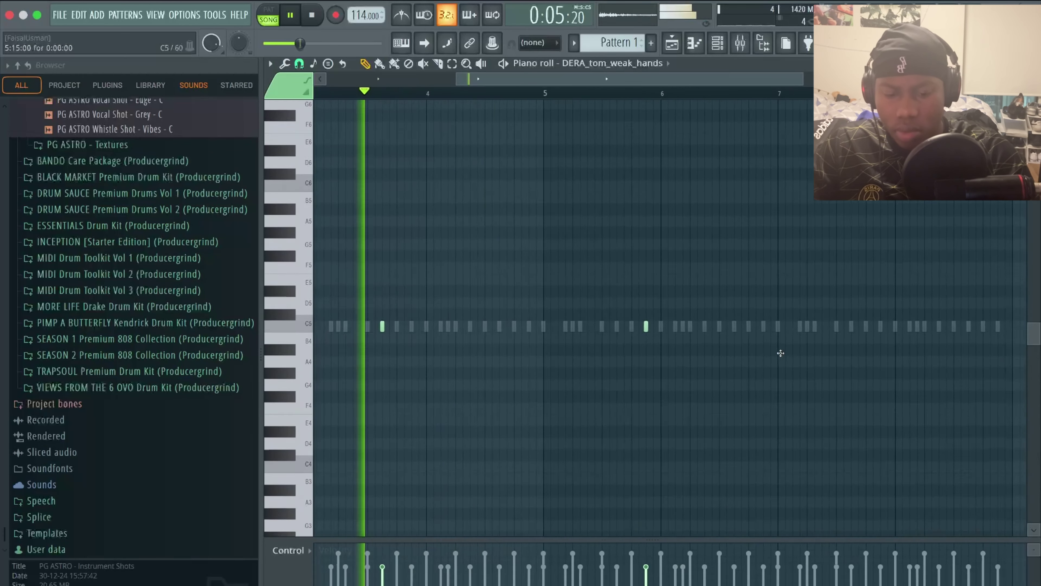
scroll(784, 357, right, 3)
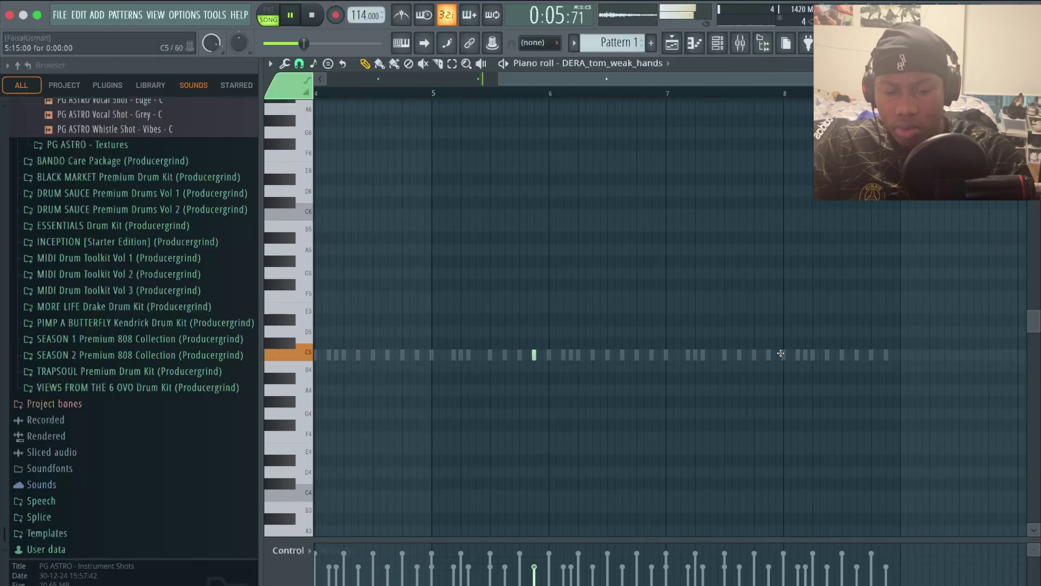
click(866, 355)
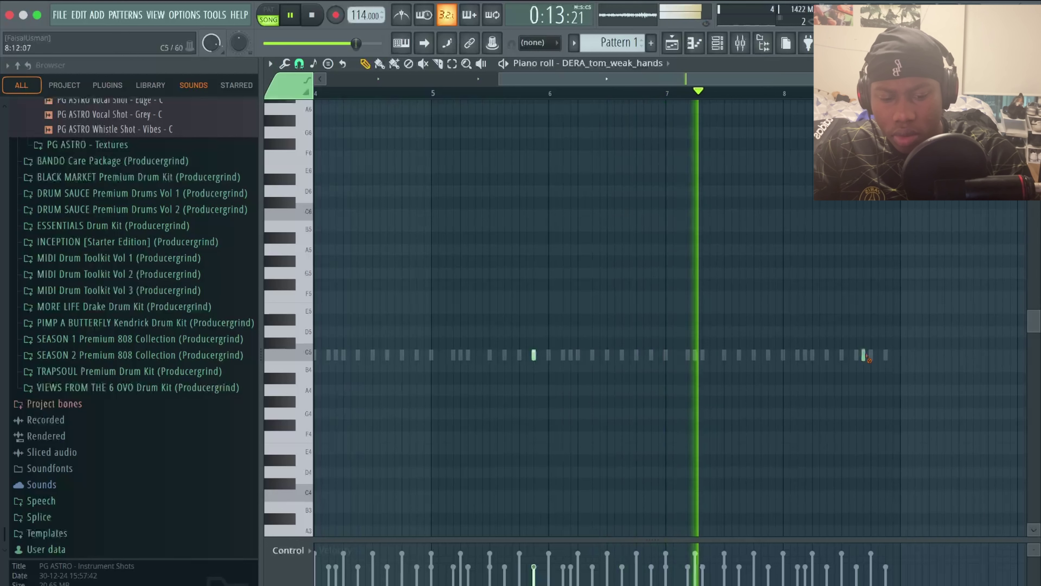
drag(861, 355, 854, 355)
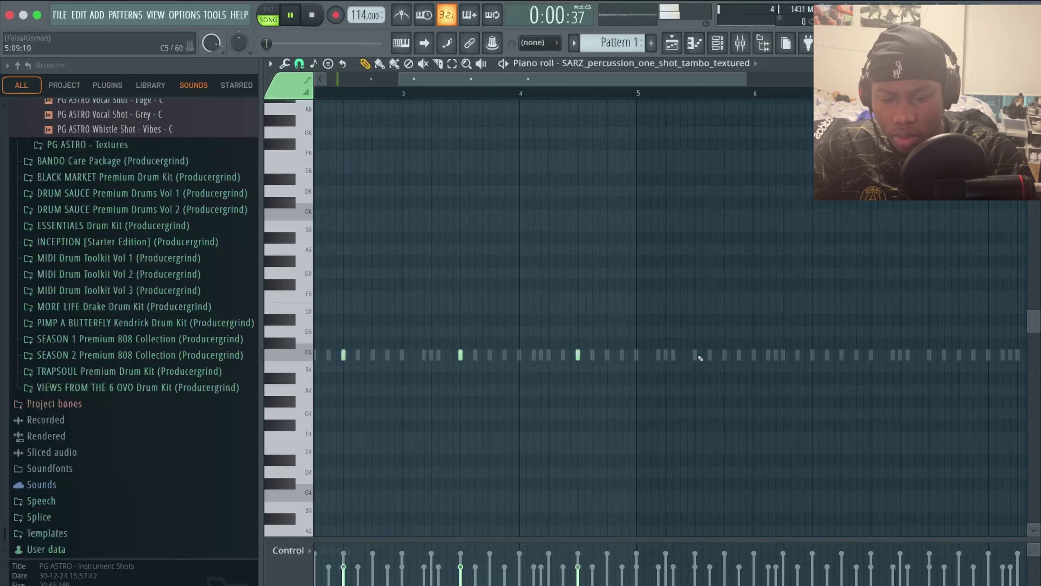
Place SARZ_percussion_one_shot_tambo_textured hits in the middle of each bar through to the end of the pattern
scroll(807, 348, right, 3)
scroll(807, 349, up, 1)
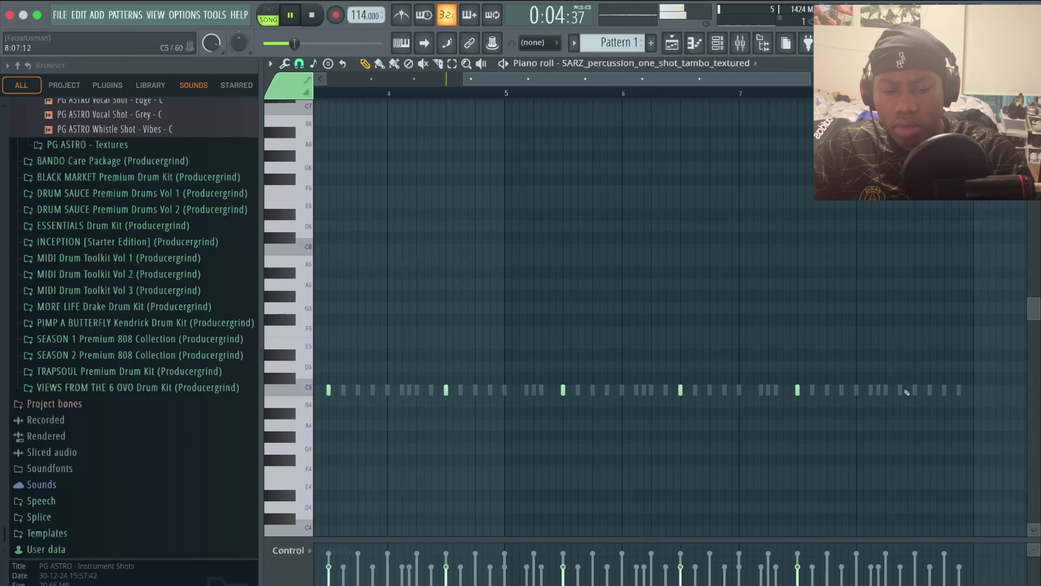
scroll(685, 392, left, 4)
scroll(686, 392, down, 2)
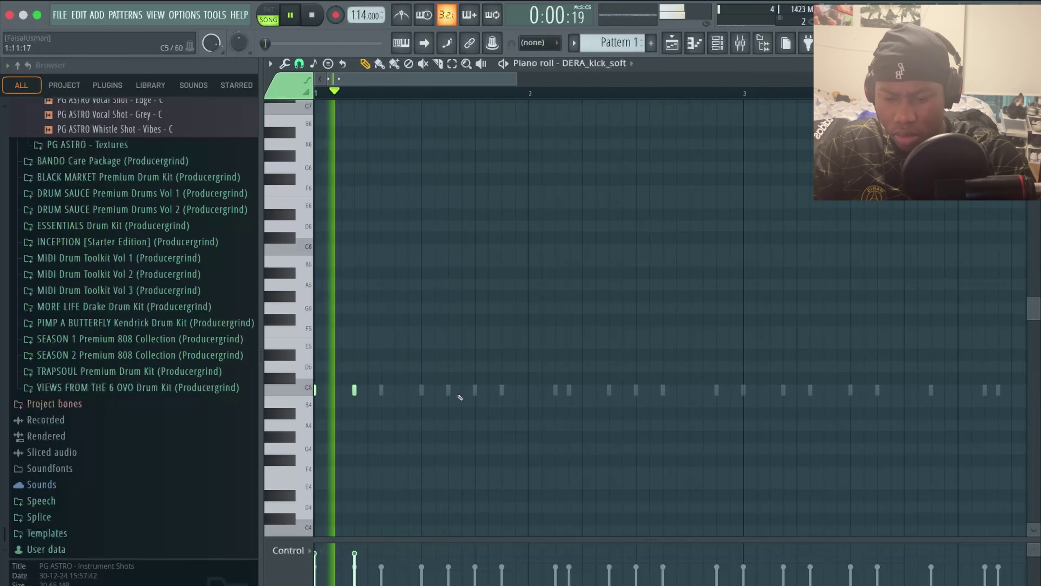
Program a syncopated DERA_kick_soft rhythm at C5 across bars 1 and 2, checking it against playback
key(space)
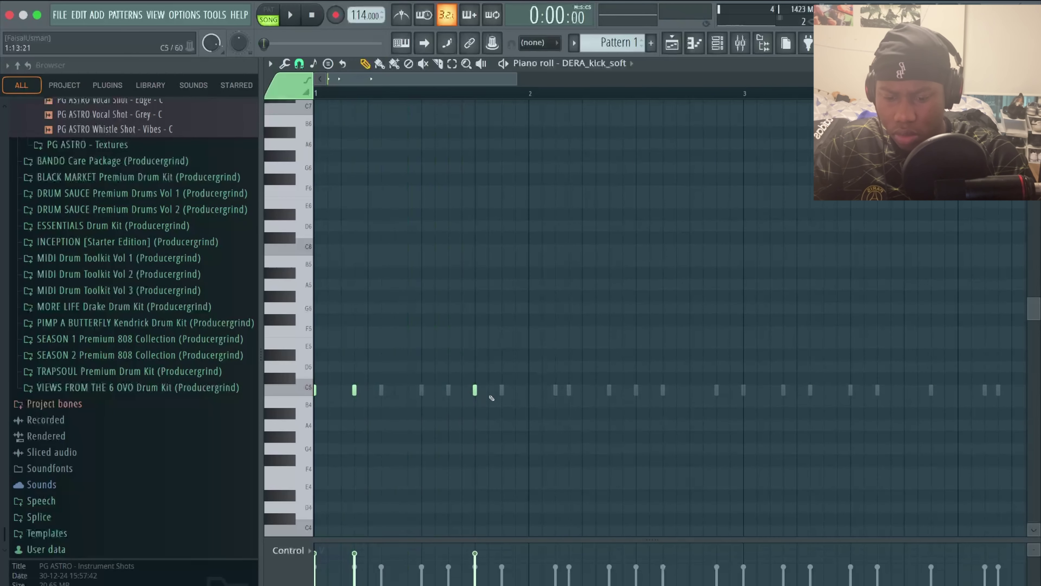
key(space)
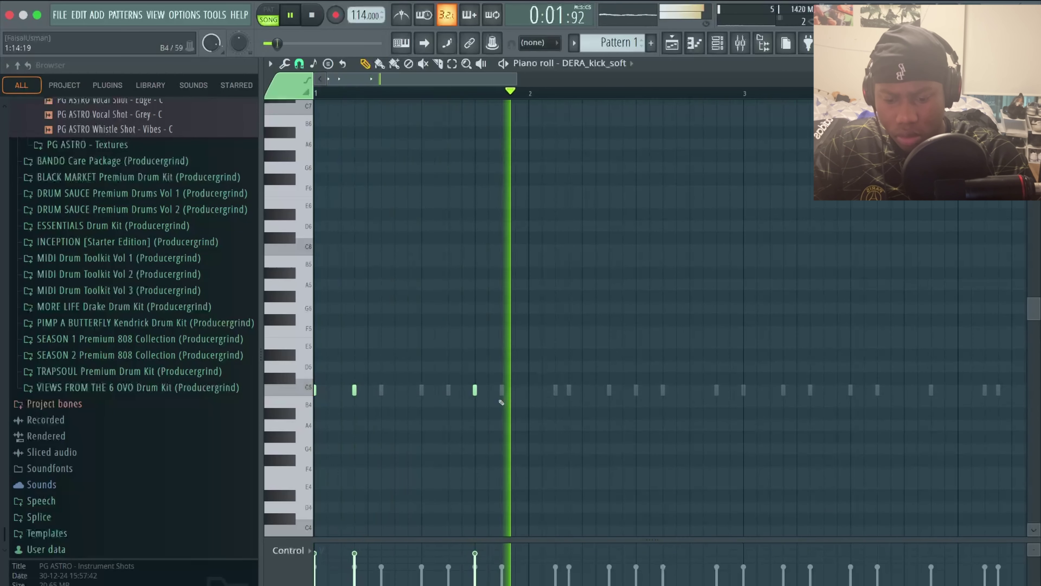
key(space)
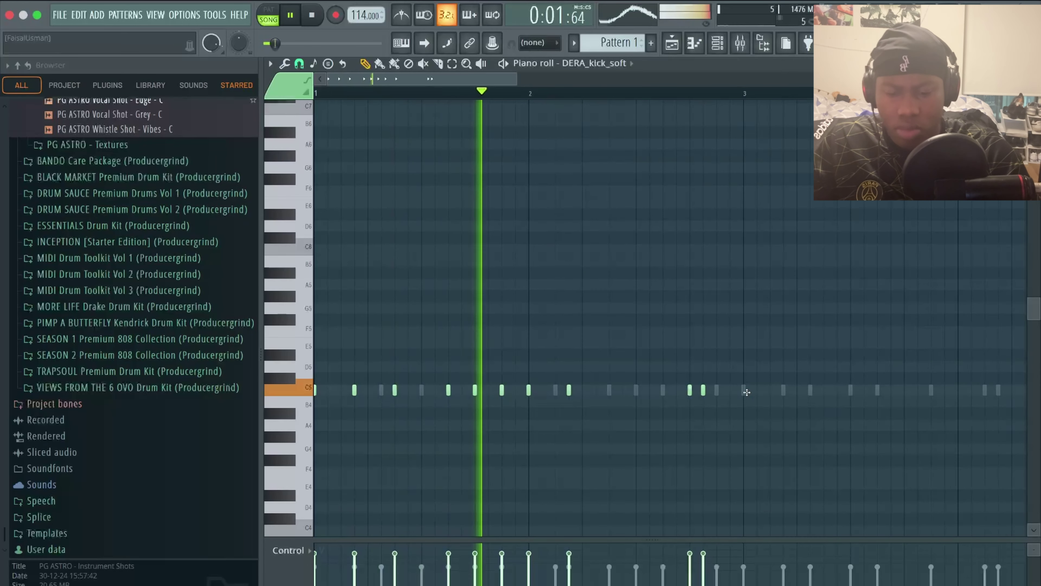
Lower the velocities of the DERA_kick_soft hits in the second half of bar 1 and of the first closing hit in bar 2
click(449, 576)
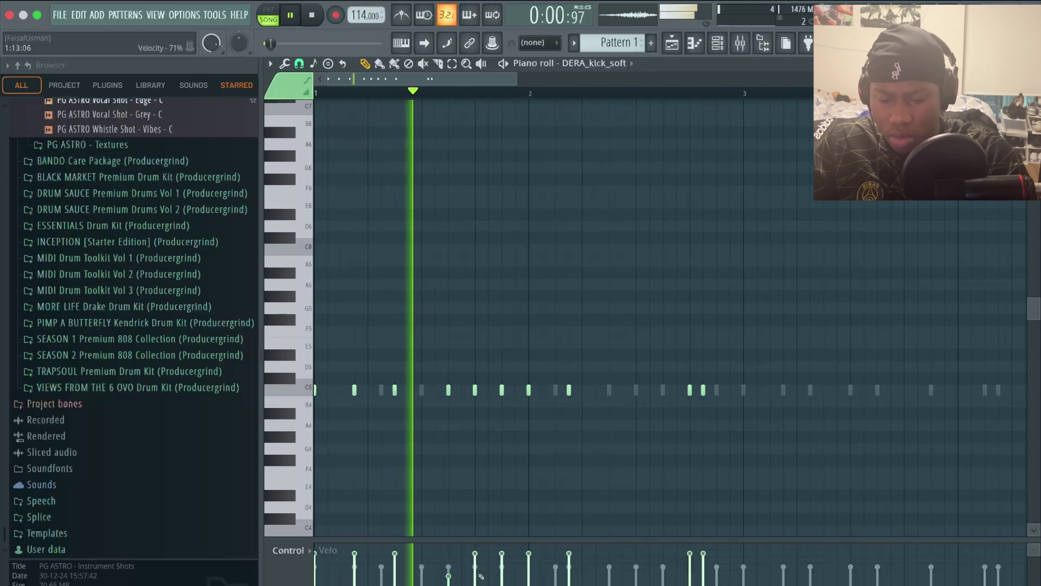
click(474, 571)
click(502, 561)
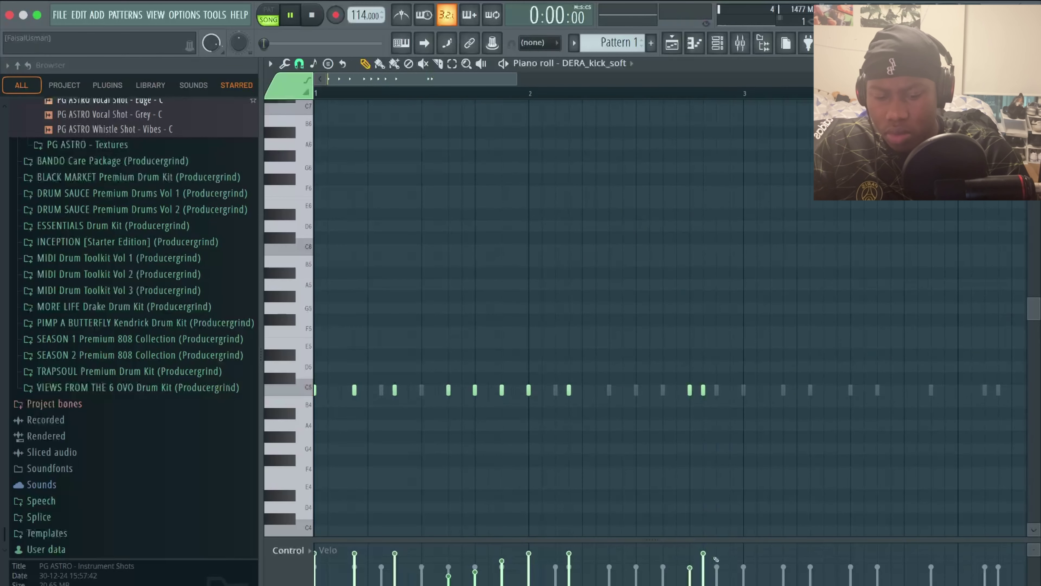
Duplicate the two-bar DERA_kick_soft rhythm until it fills all eight bars, and deselect the copied notes
key(super+b)
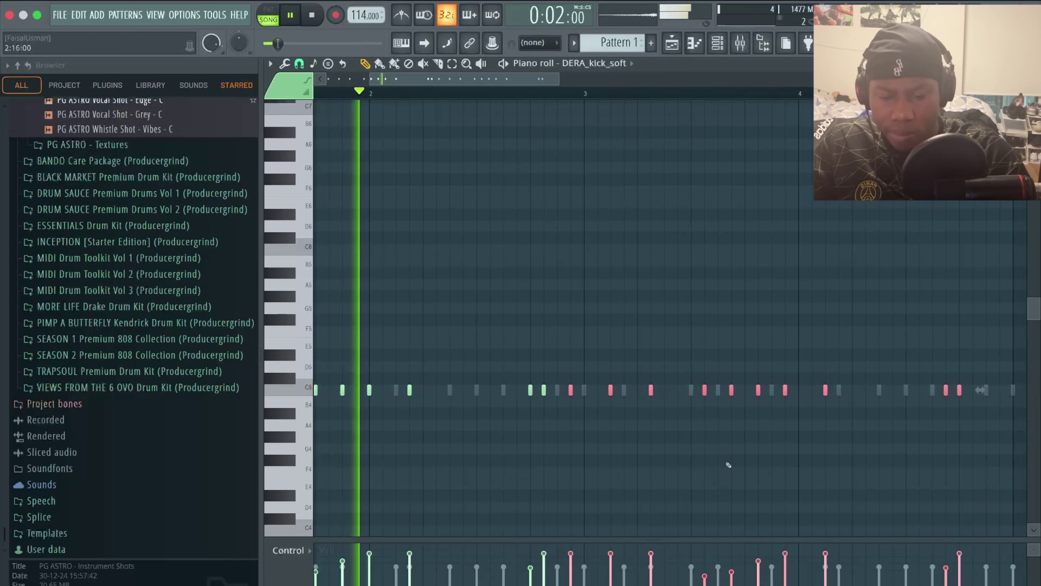
super+click(698, 451)
scroll(698, 452, down, 3)
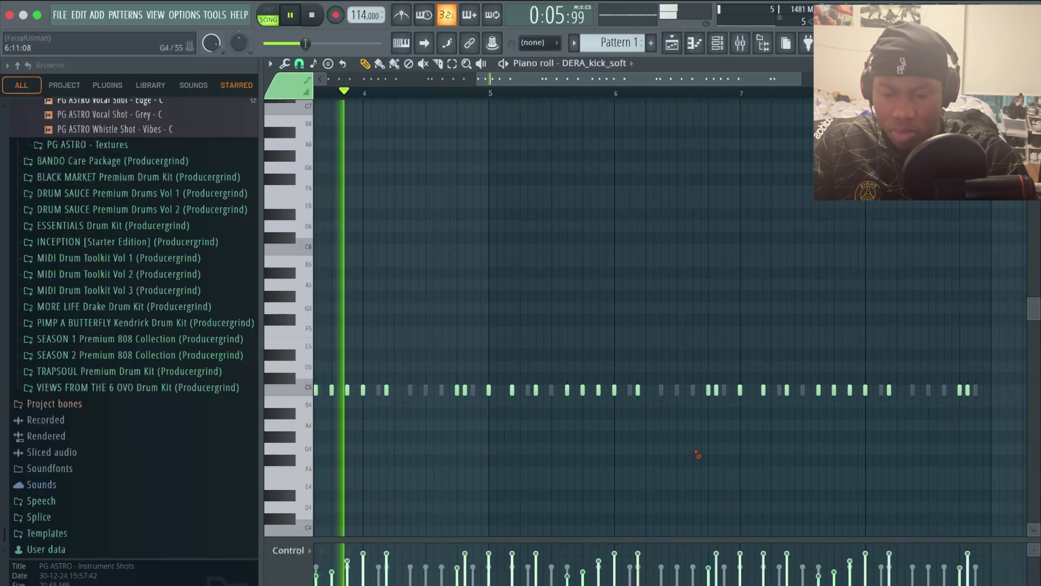
key(space)
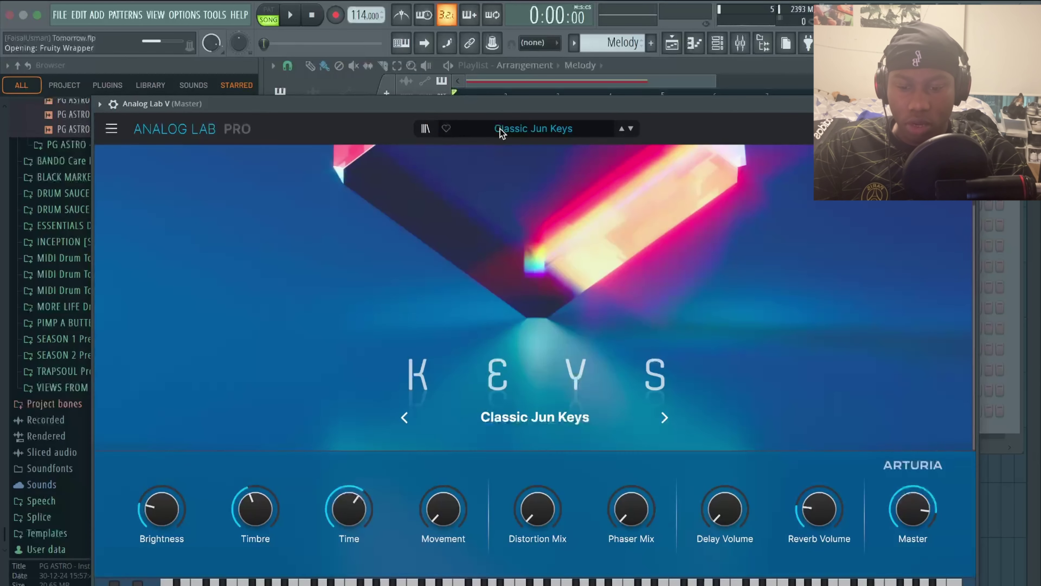
Browse Analog Lab V's liked presets and choose Good Vibes for the melody
click(501, 130)
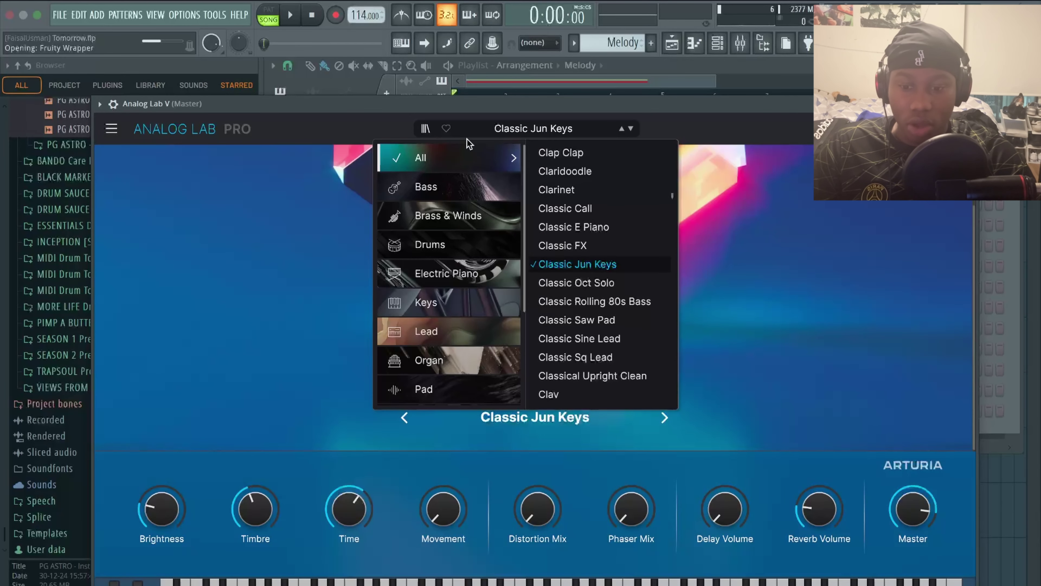
click(429, 129)
click(427, 129)
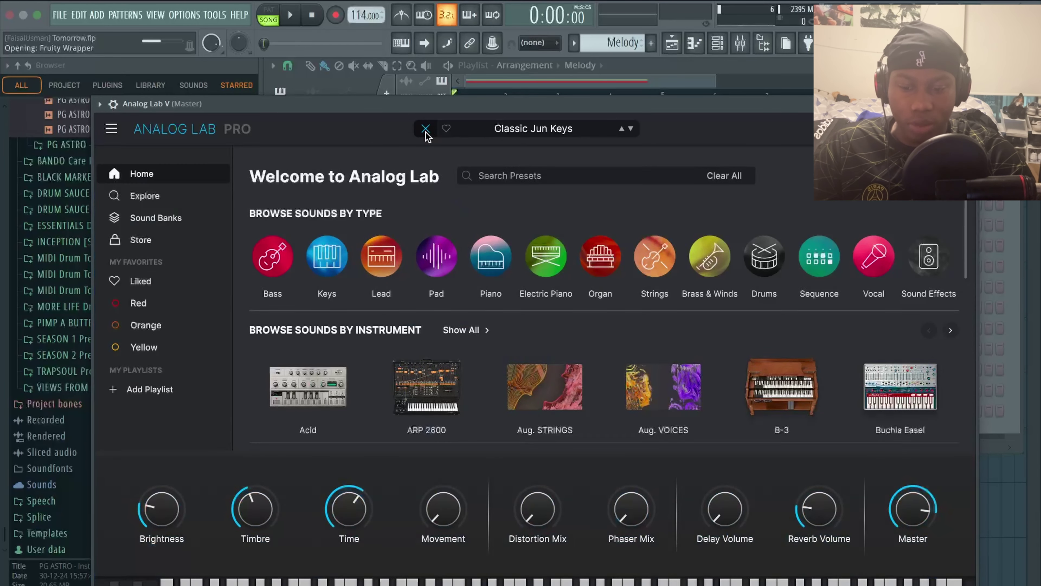
click(138, 287)
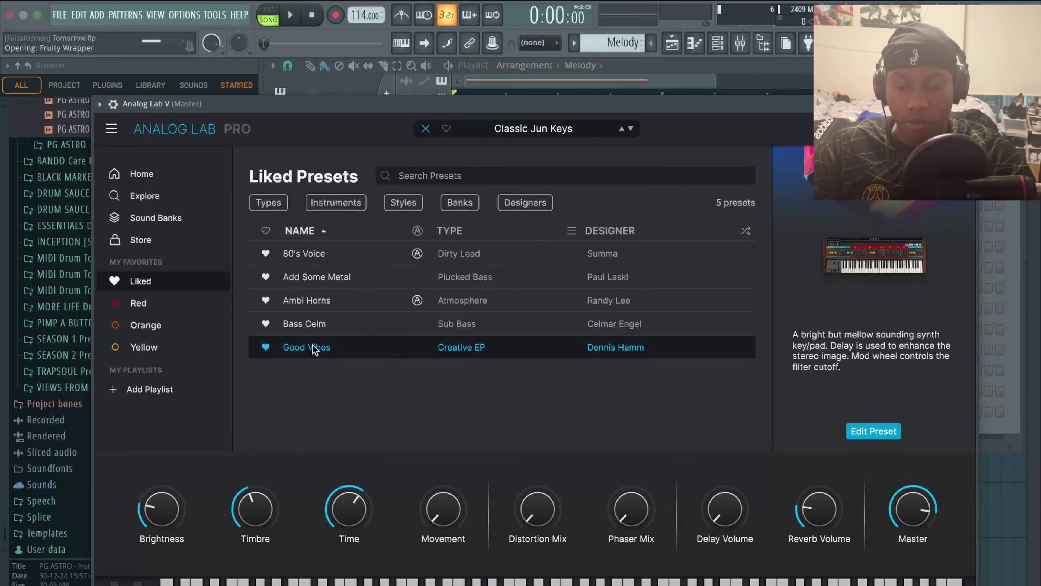
Draw Analog Lab V's root notes: A4 in bar 1, D5 in the second half of bar 2 and E5 over bars 3 and 4
click(694, 43)
key(space)
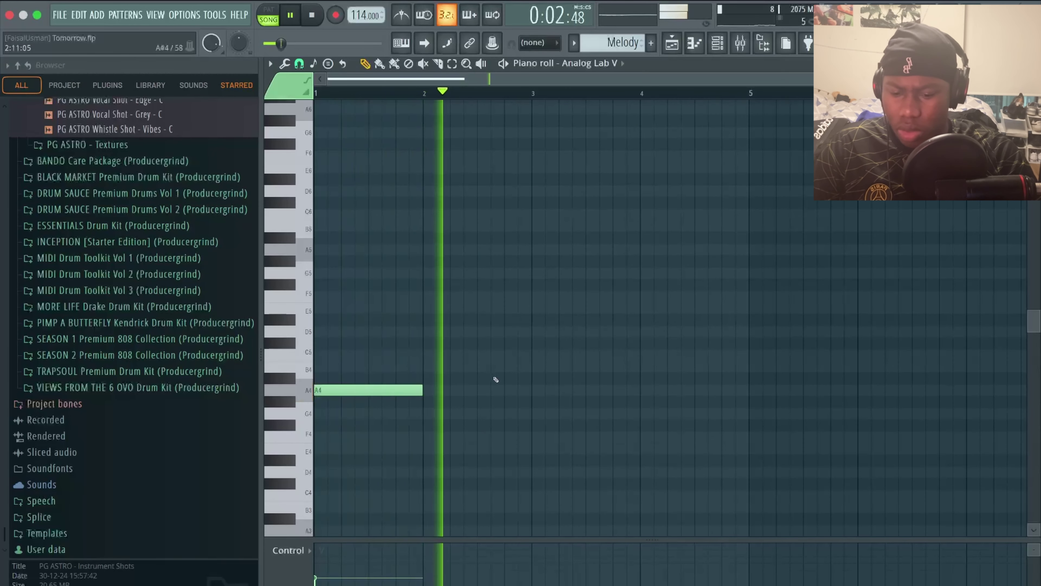
drag(535, 371, 590, 316)
key(space)
key(space)
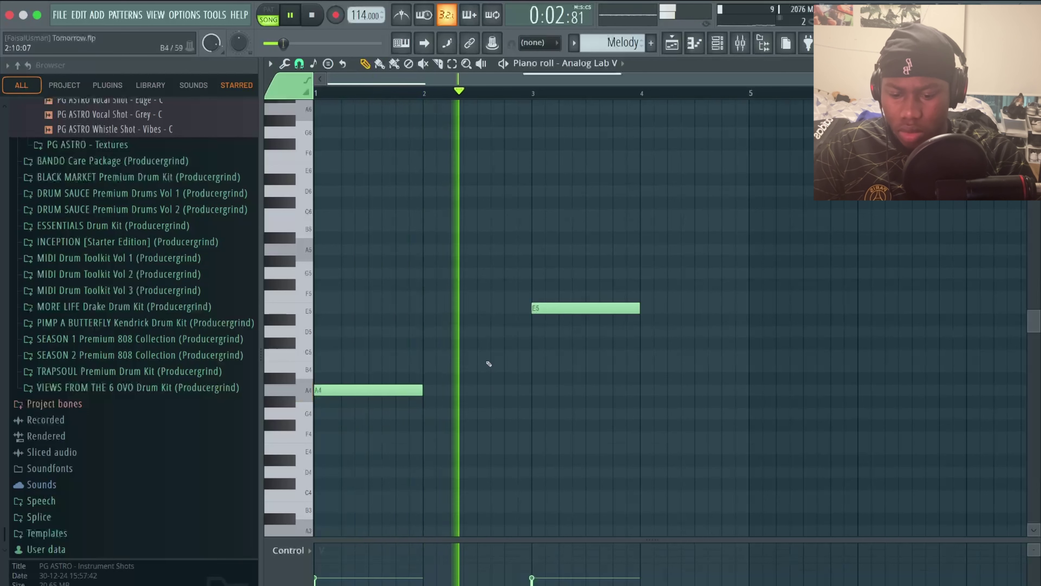
click(510, 354)
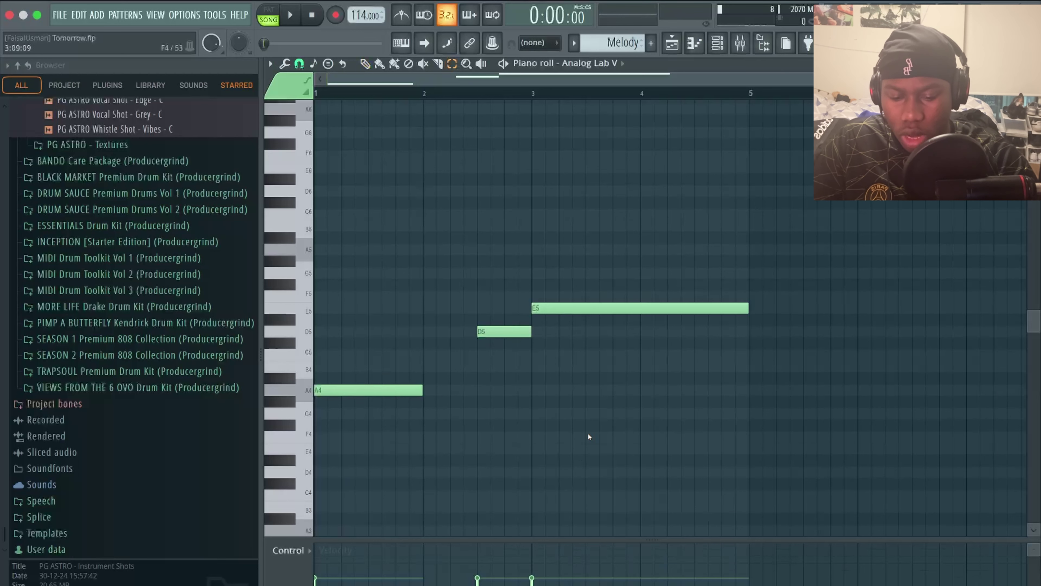
Make the three root notes legato, double them an octave lower, and add C5 and E5 above the A4
key(ctrl+l)
drag(673, 465, 374, 252)
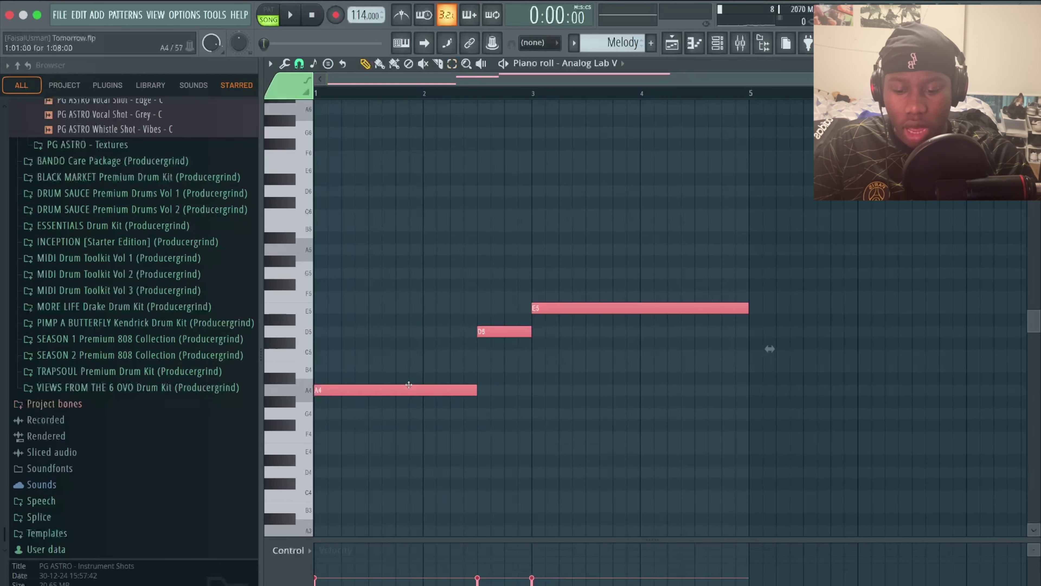
key(ctrl+Down)
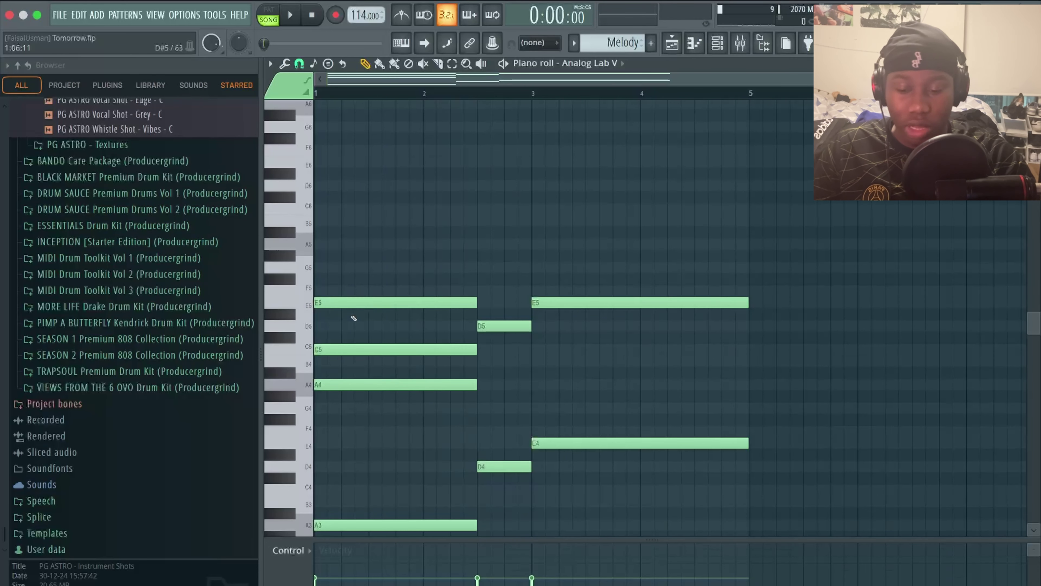
Complete the second chord with F#5 and A4, and add G5 above the E5 in bars 3 and 4
key(space)
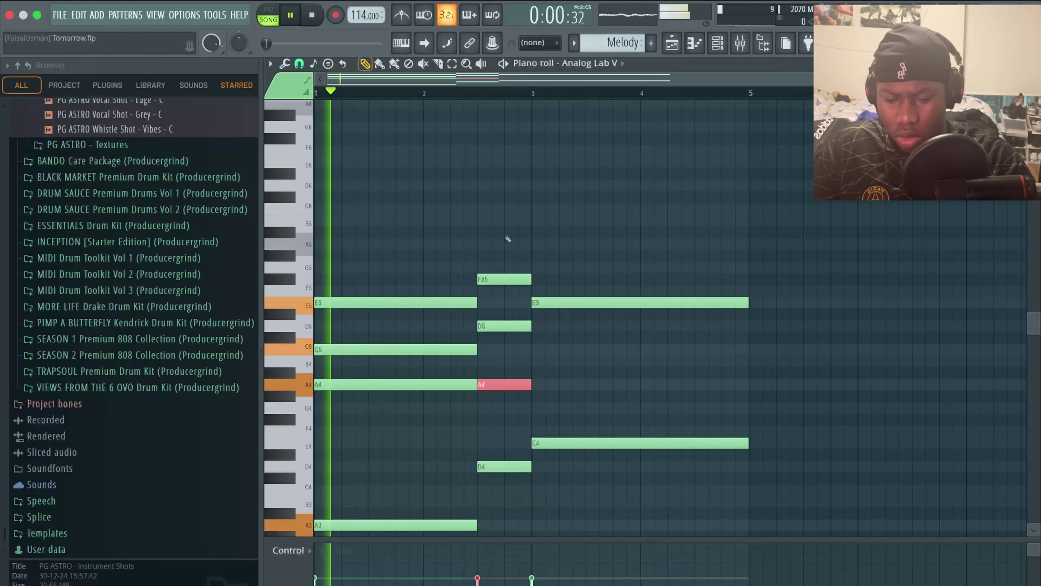
click(574, 302)
click(547, 267)
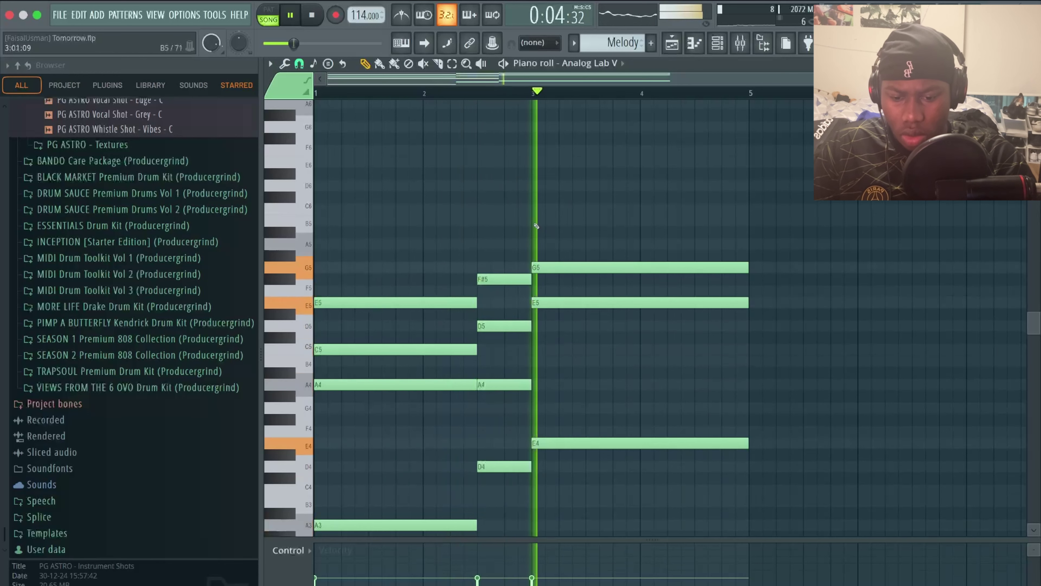
Add B4 and B5 to the last chord in bars 3 and 4, and A5 on top of the opening chord
click(566, 221)
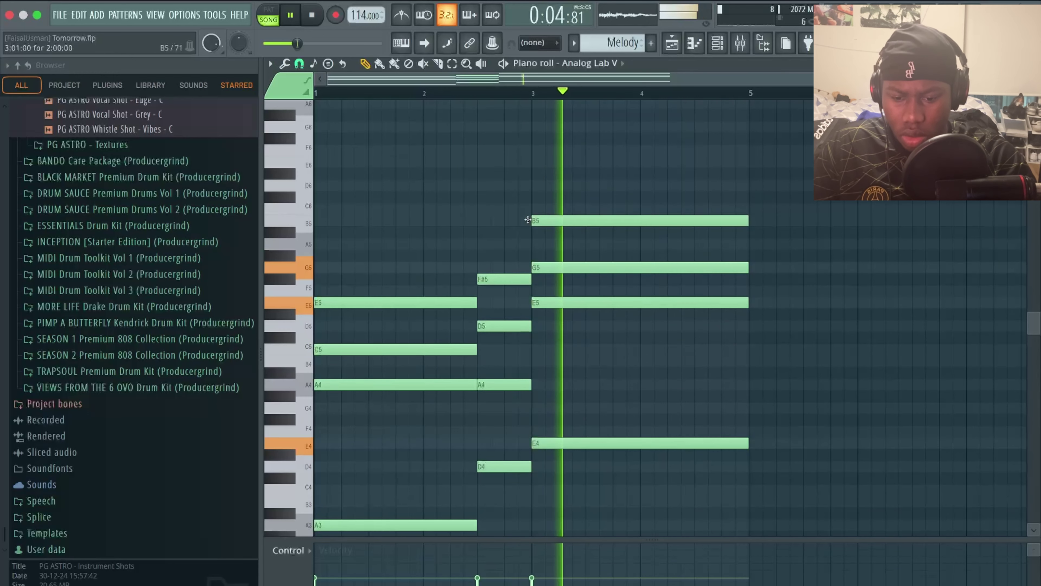
click(566, 222)
key(ctrl+Down)
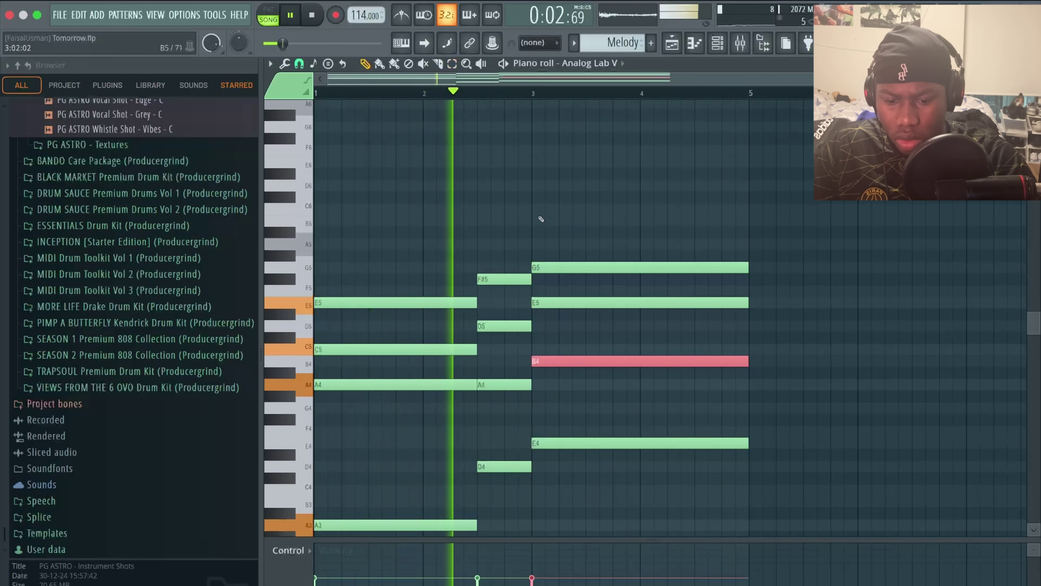
click(549, 220)
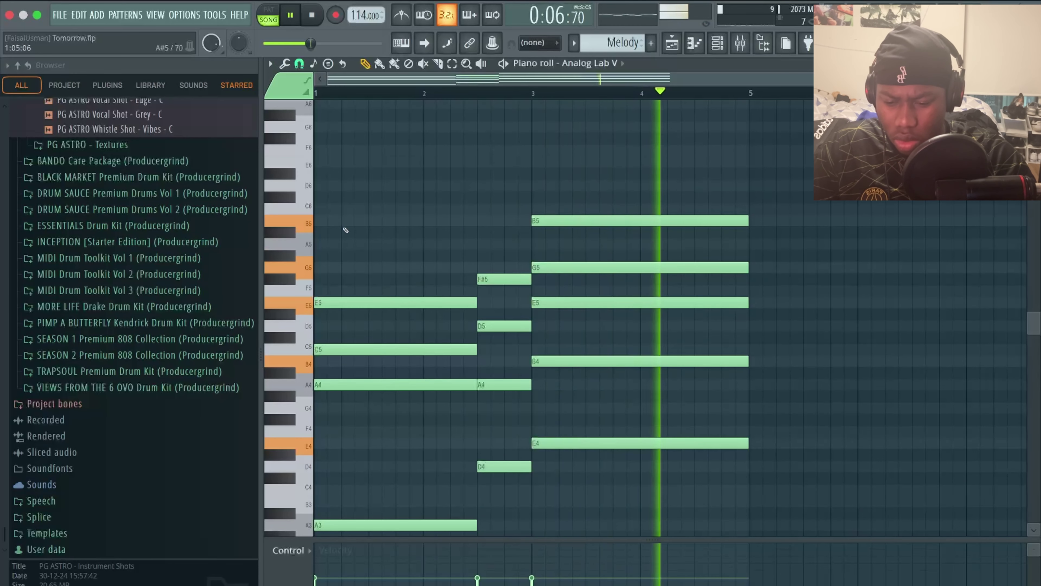
click(387, 244)
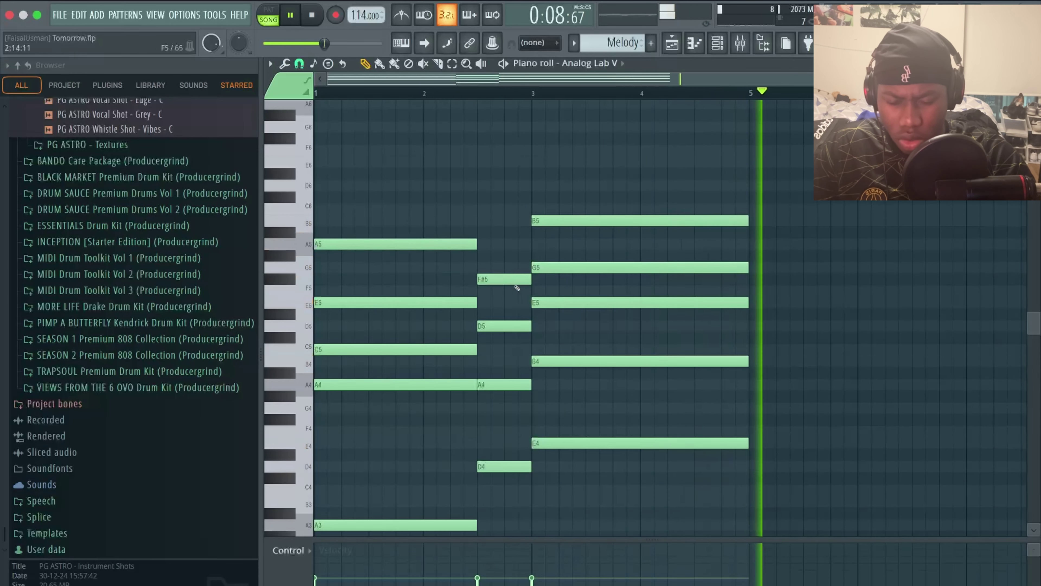
Break up the held E5, F#5 and G5 chord voices with shorter moving notes, add A5 in bar 2, and end the last E5 with bar 4
key(space)
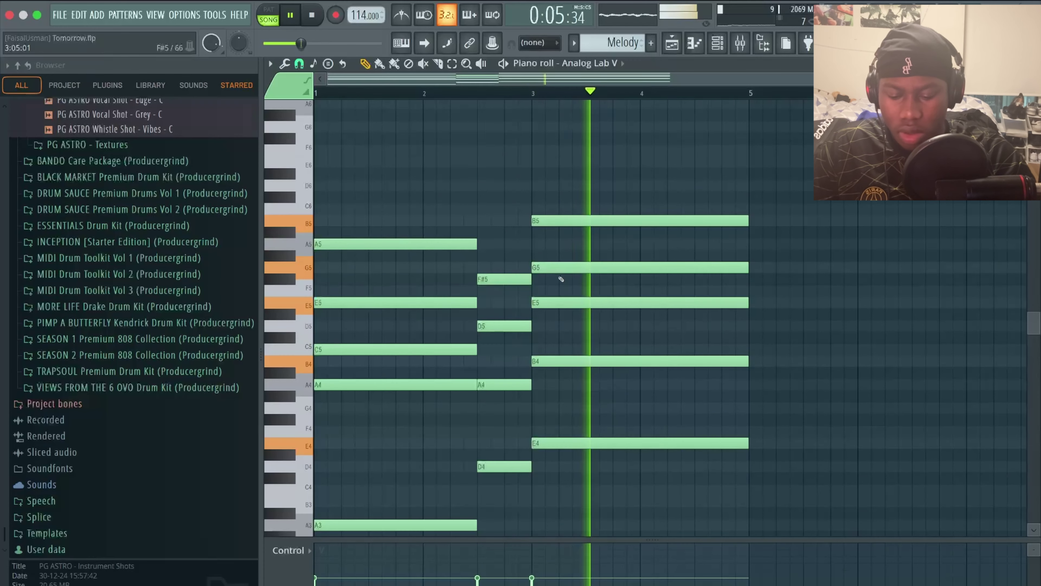
key(space)
scroll(561, 279, down, 2)
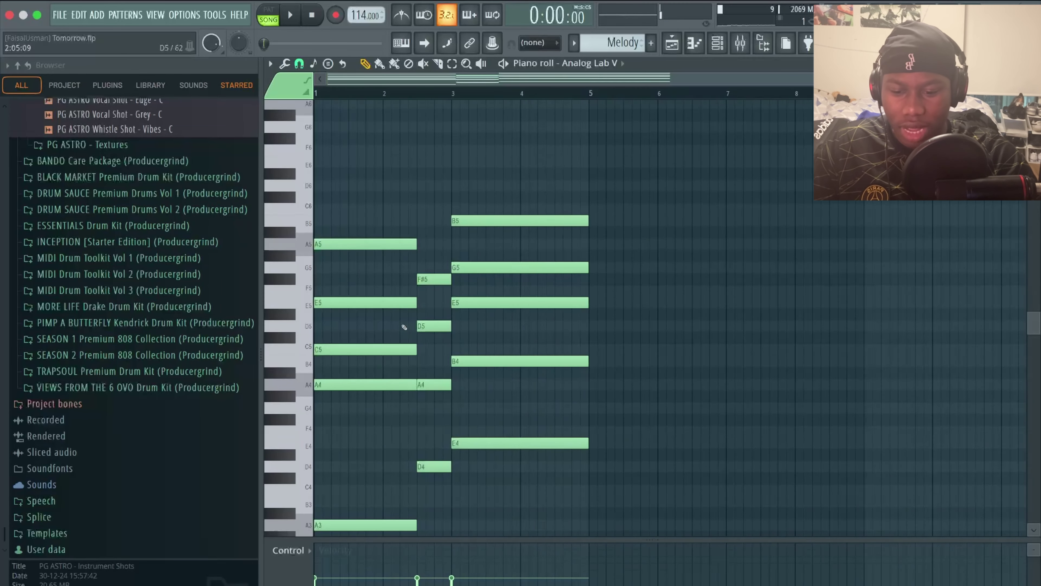
scroll(404, 327, up, 2)
scroll(404, 327, down, 1)
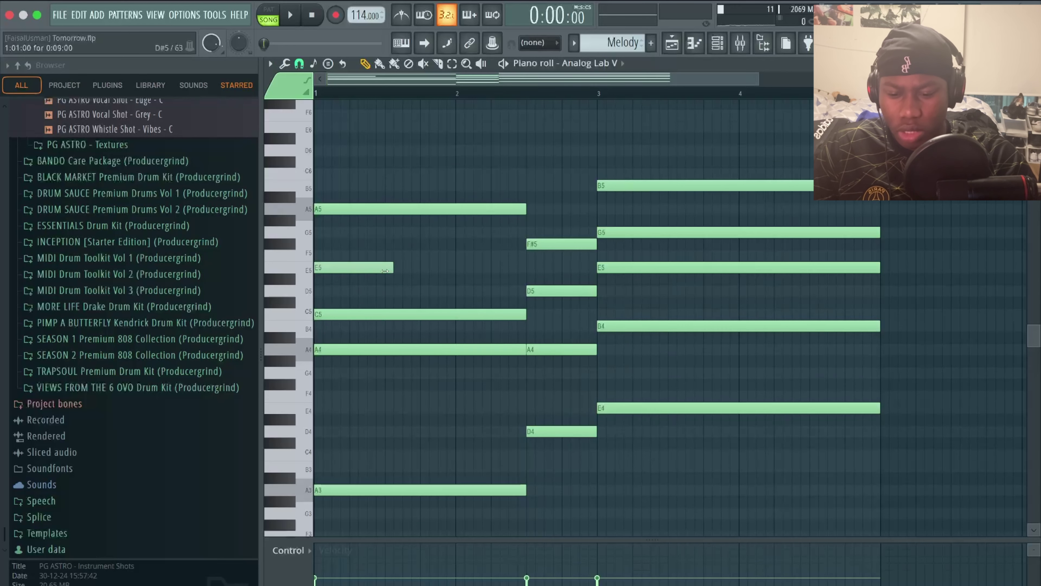
key(space)
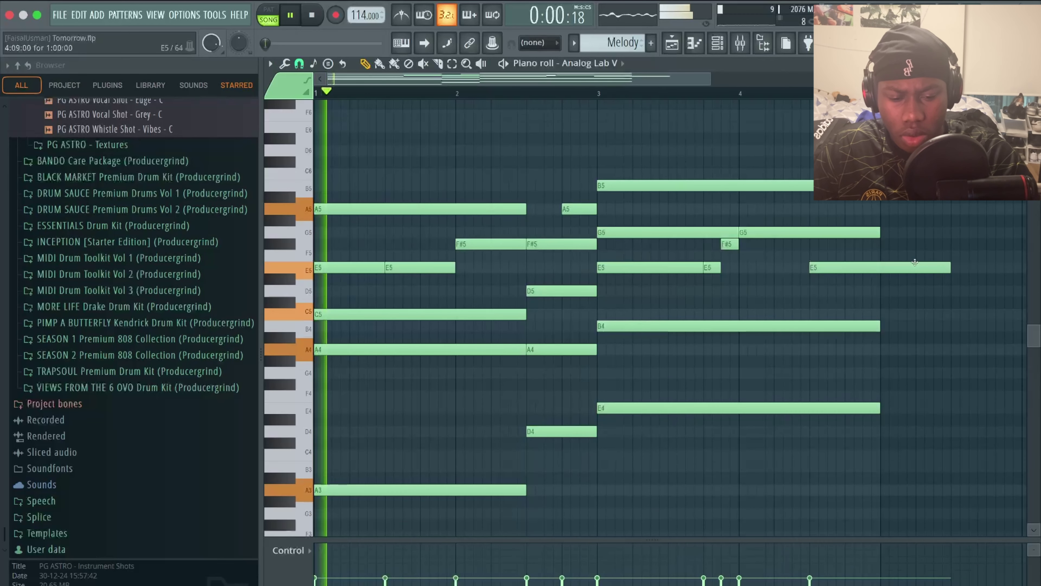
drag(946, 267, 880, 267)
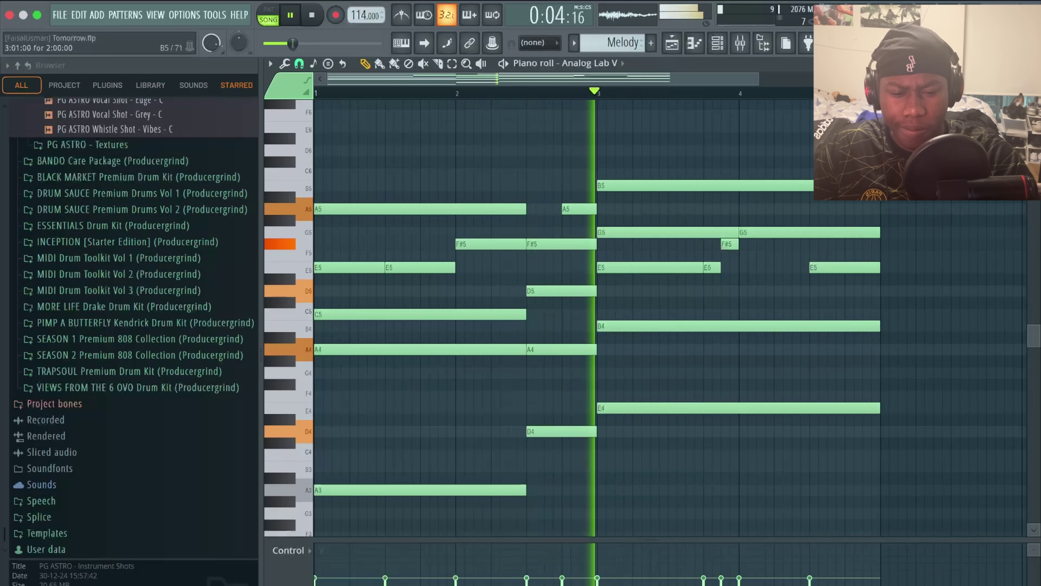
Split the last chord's B5 midway through bar 4 and its B4 at the start of bar 4 into repeated notes
drag(878, 186, 808, 188)
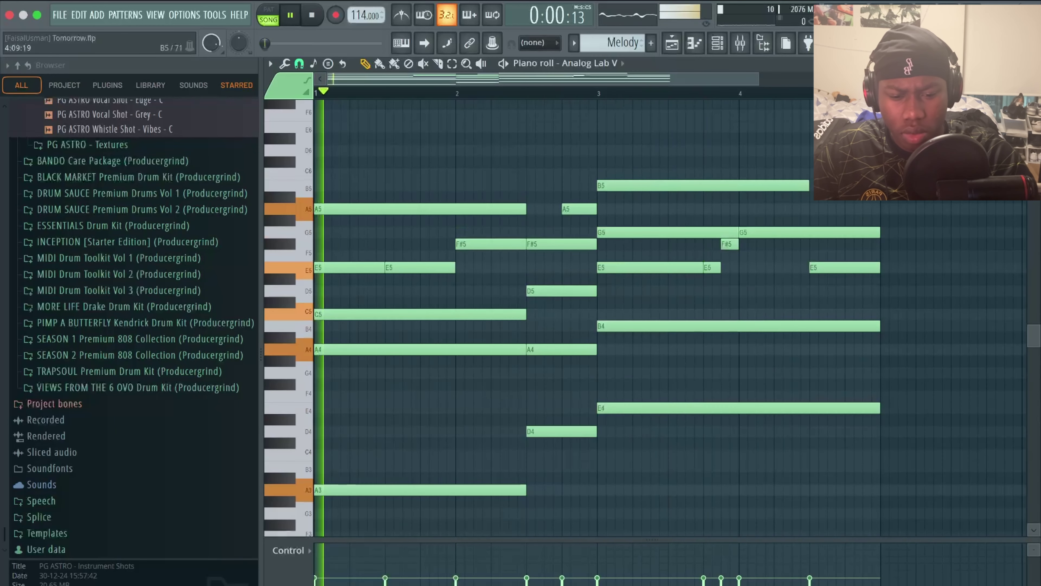
click(832, 279)
right_click(838, 279)
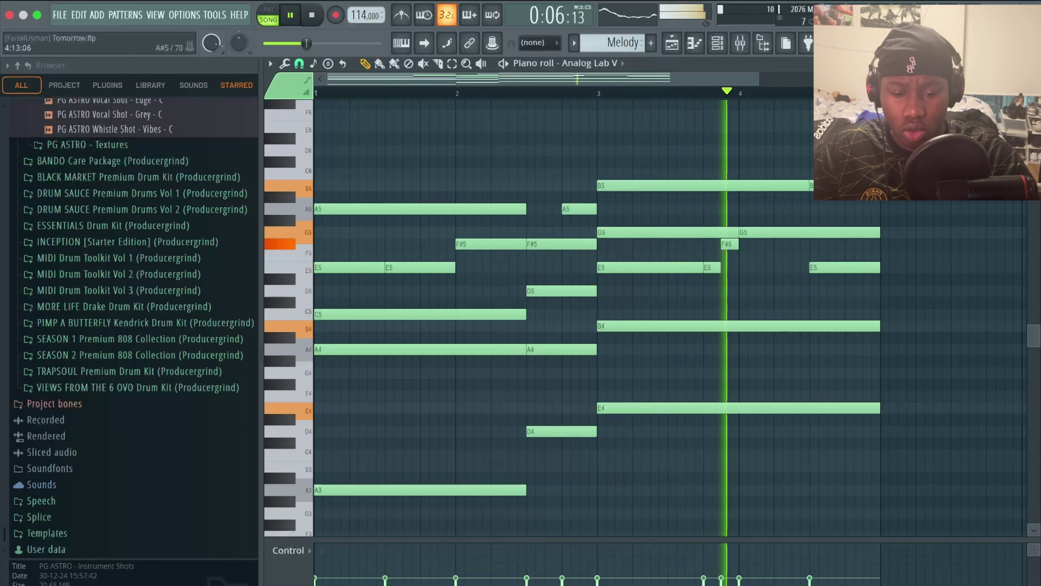
drag(870, 325, 852, 326)
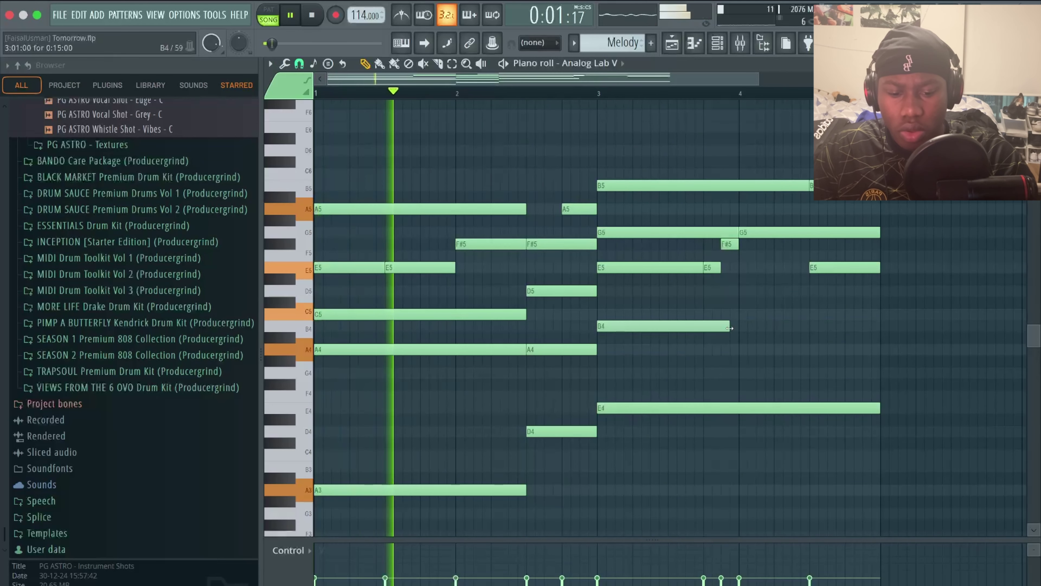
click(731, 327)
key(space)
key(space)
scroll(749, 327, up, 2)
drag(748, 327, 743, 323)
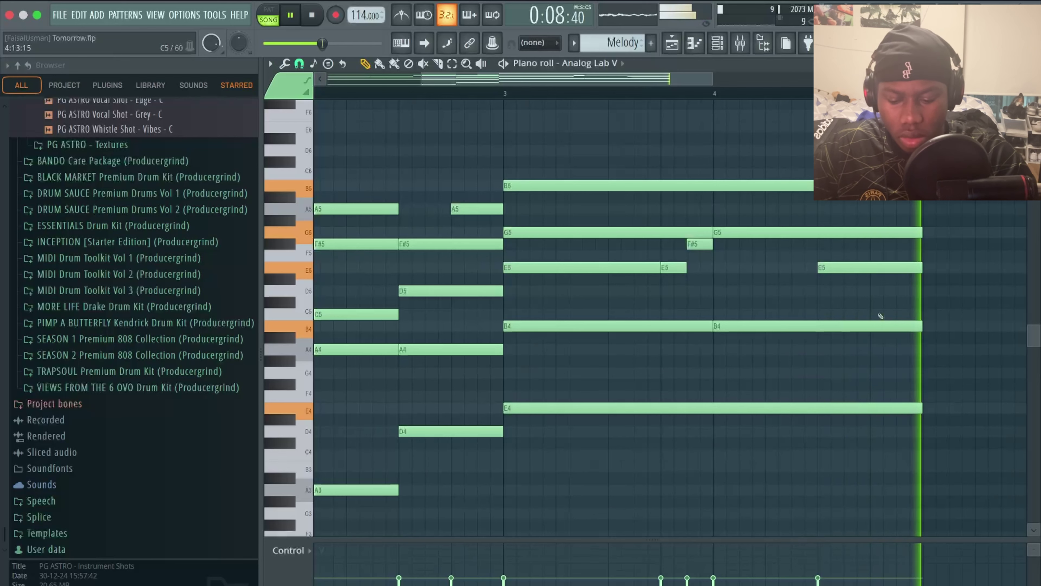
Stop playback and strum the whole Analog Lab V chord progression with Preserve end enabled
key(space)
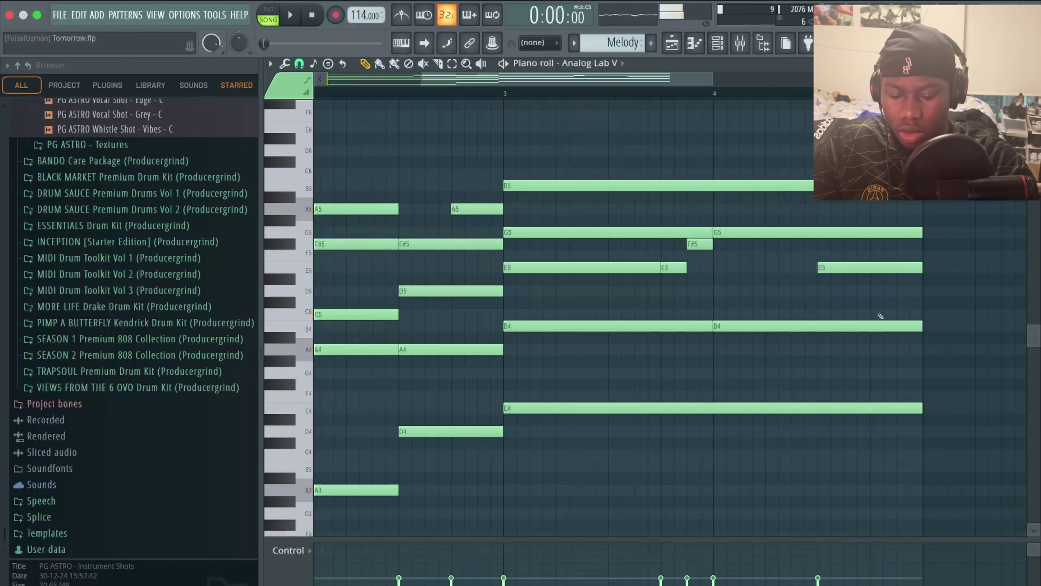
key(alt+s)
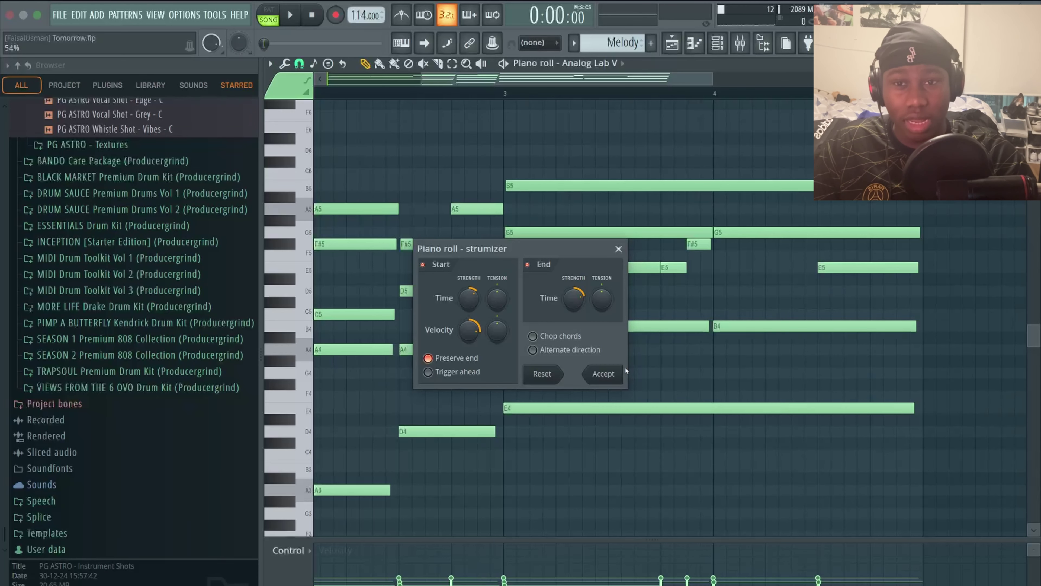
click(603, 373)
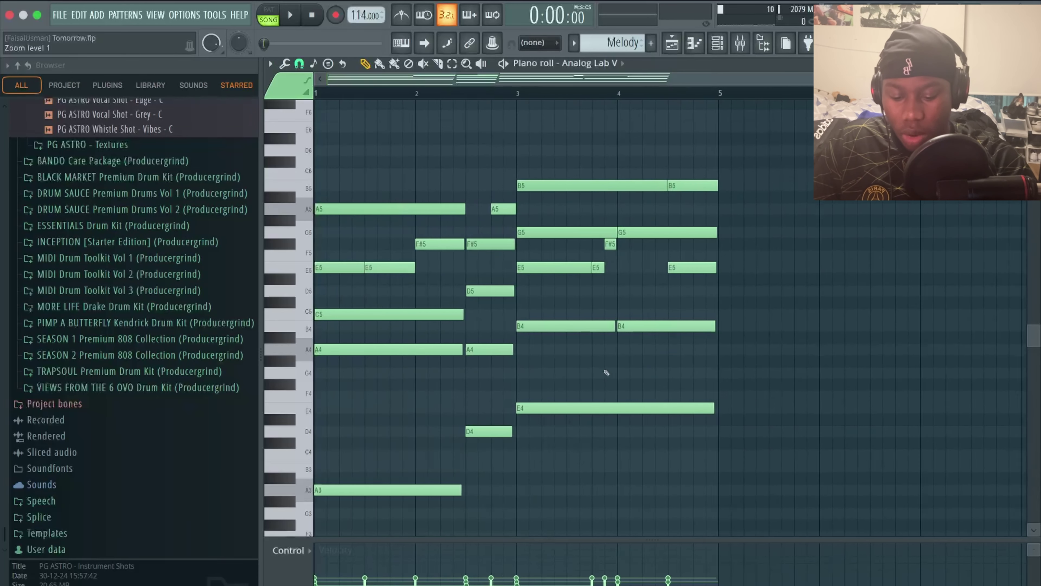
Repeat the four-bar progression in bars 5 to 8, adding C6 over the bar 5 chord and B5 over the second chord in bar 6
key(ctrl+b)
scroll(607, 372, down, 2)
scroll(607, 372, down, 2)
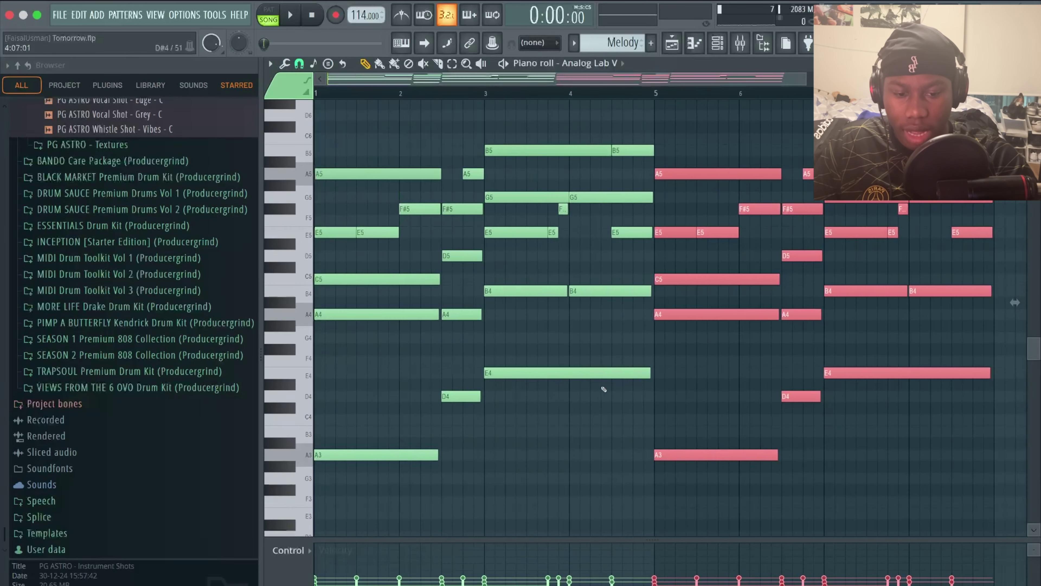
click(539, 445)
scroll(746, 187, up, 2)
key(space)
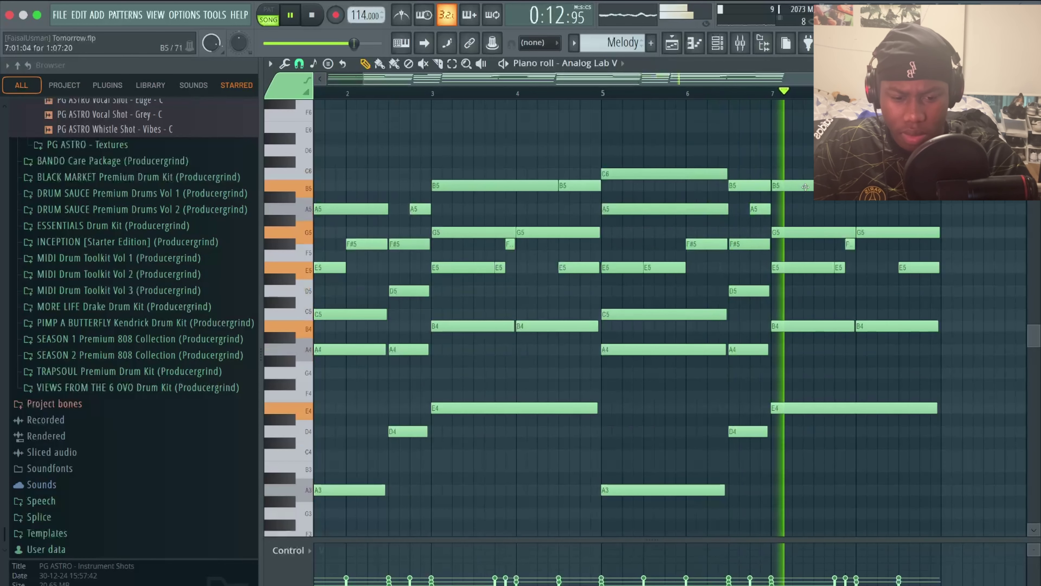
scroll(862, 228, down, 3)
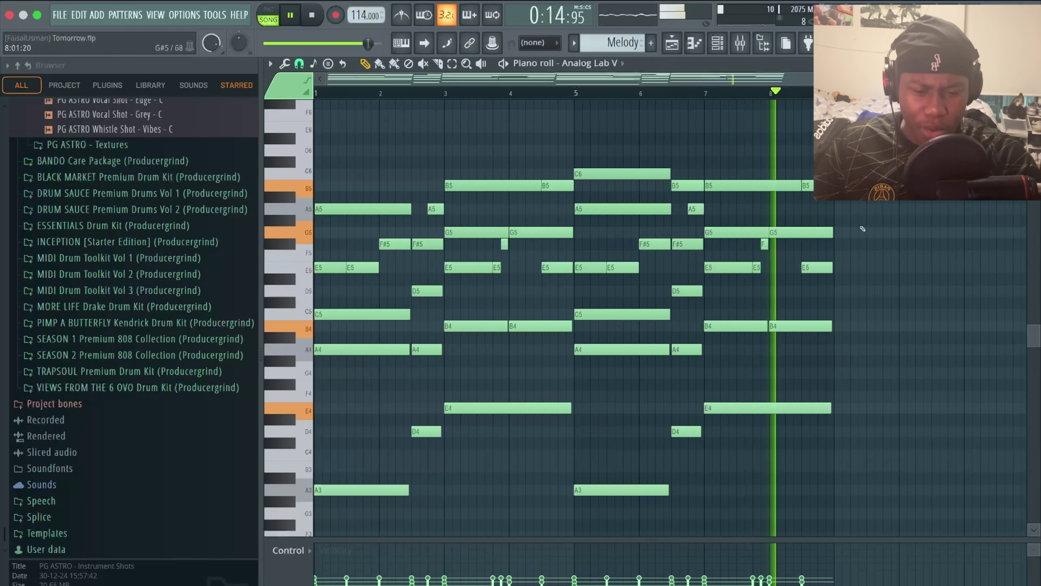
key(space)
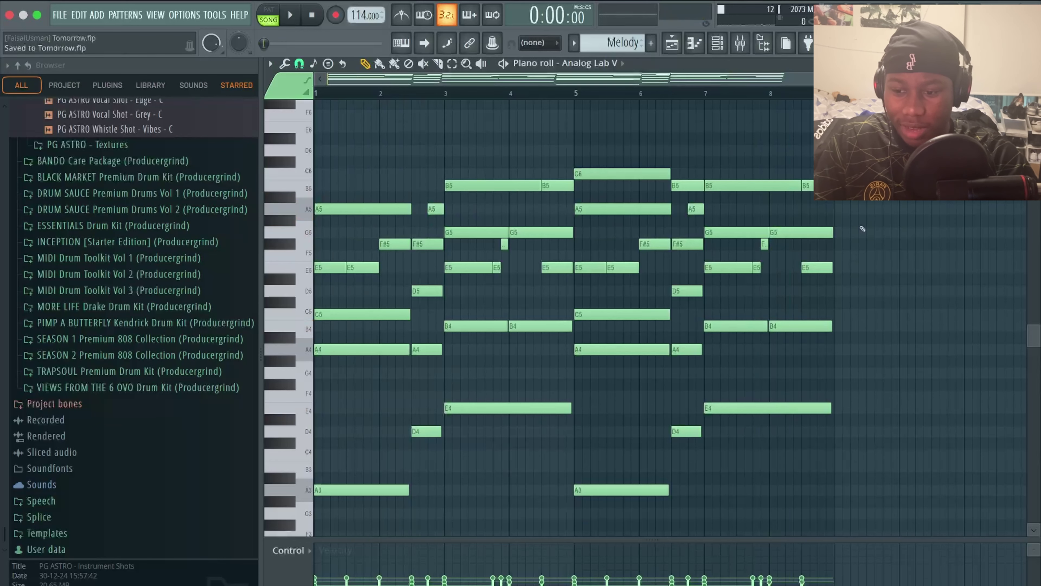
Load the Pad I Like preset in Xpand!2 and set part A's delay feedback to 69%
key(F5)
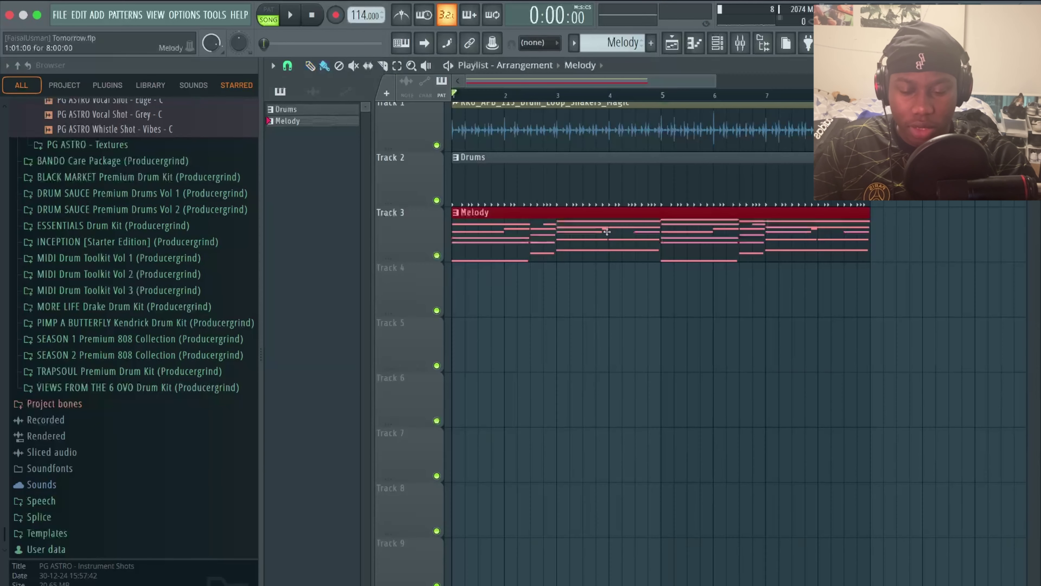
click(717, 45)
drag(501, 425, 590, 178)
click(414, 252)
click(420, 508)
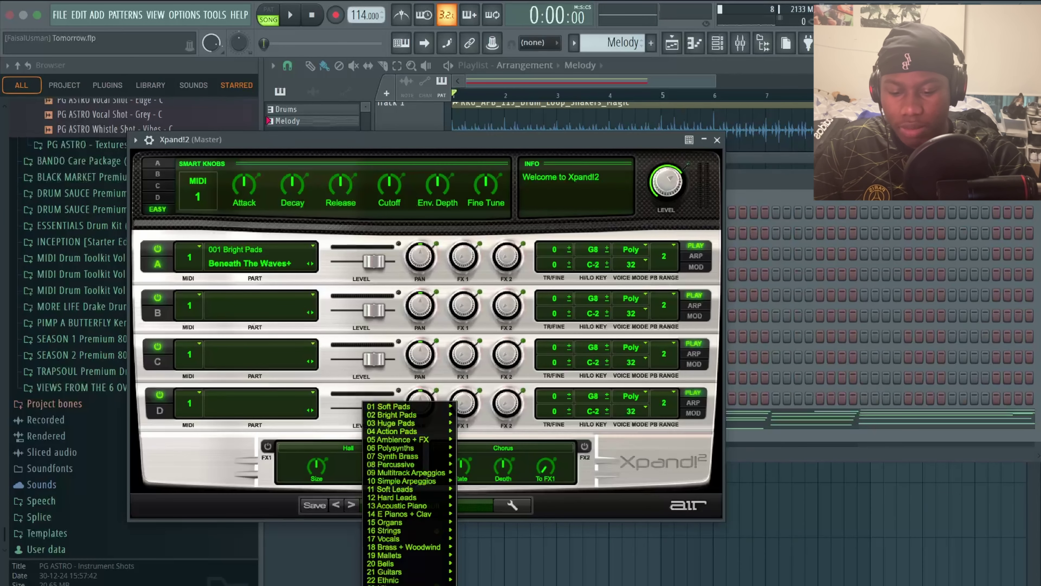
click(414, 584)
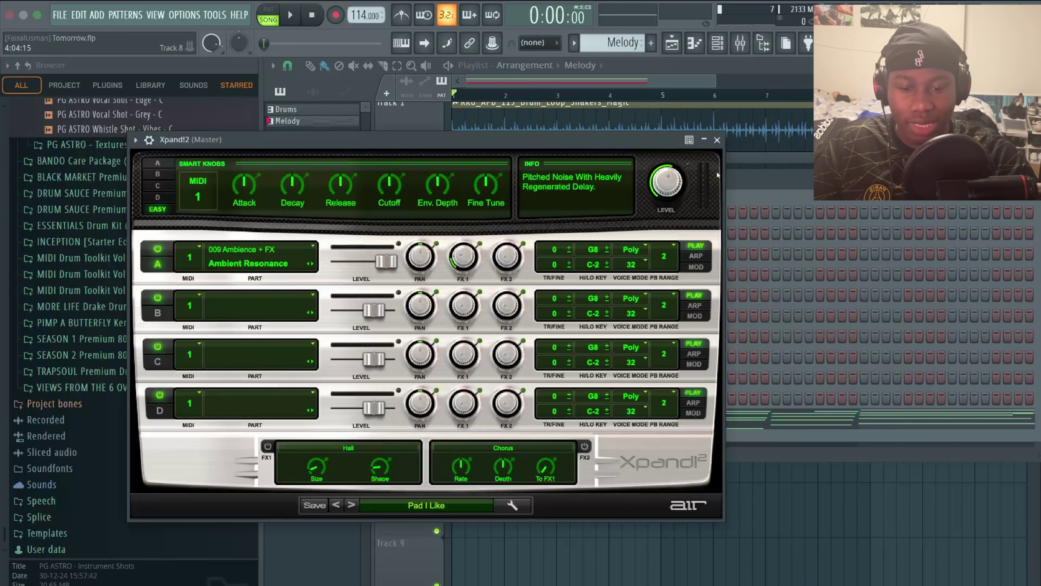
click(158, 164)
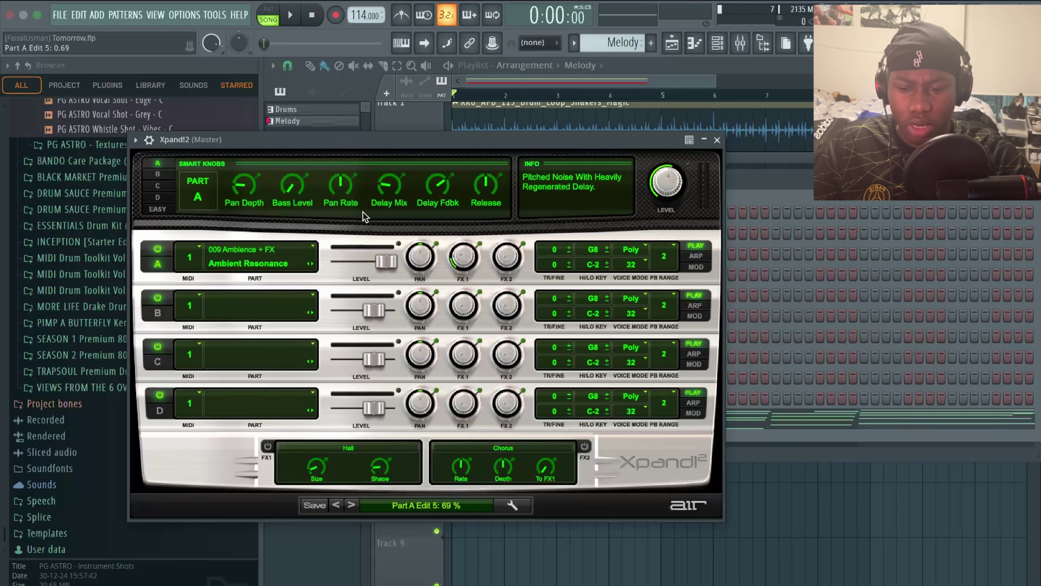
click(719, 140)
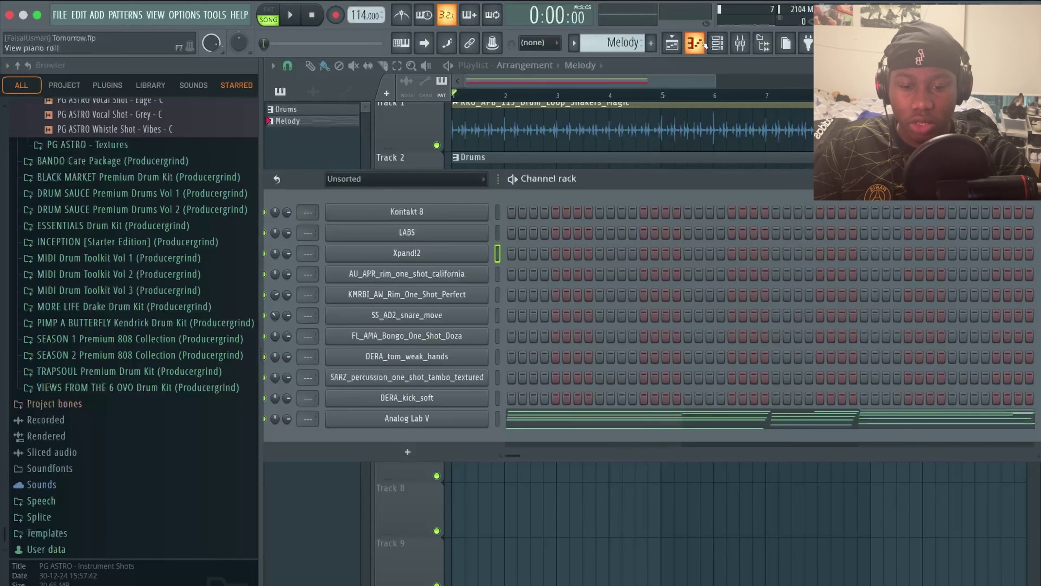
Write Xpand!2's two-note chords across bars 1 to 4: A4 with E5, A4 with D5, and B4 with E5
click(699, 44)
scroll(487, 250, down, 3)
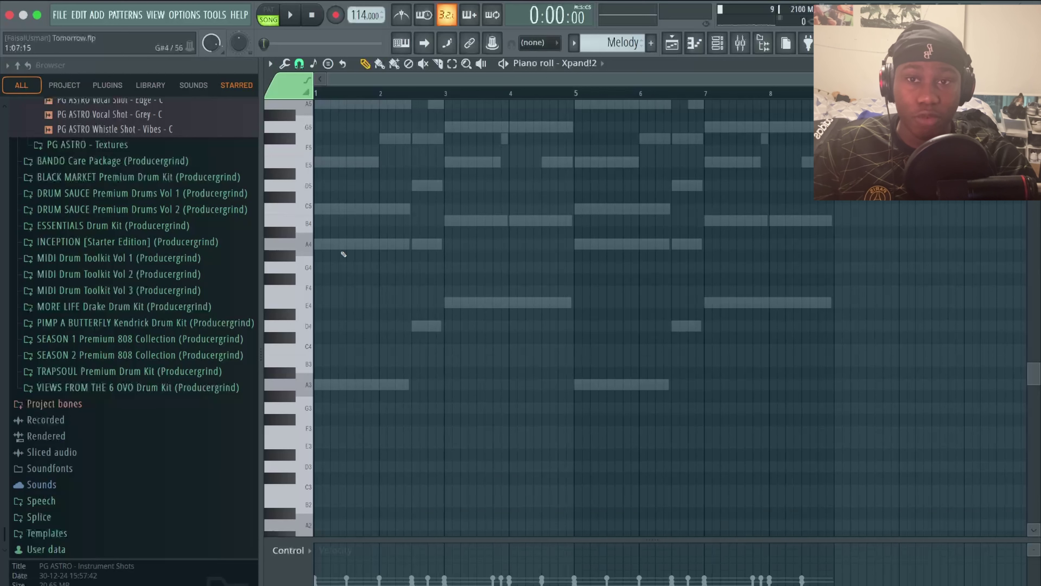
drag(344, 254, 313, 241)
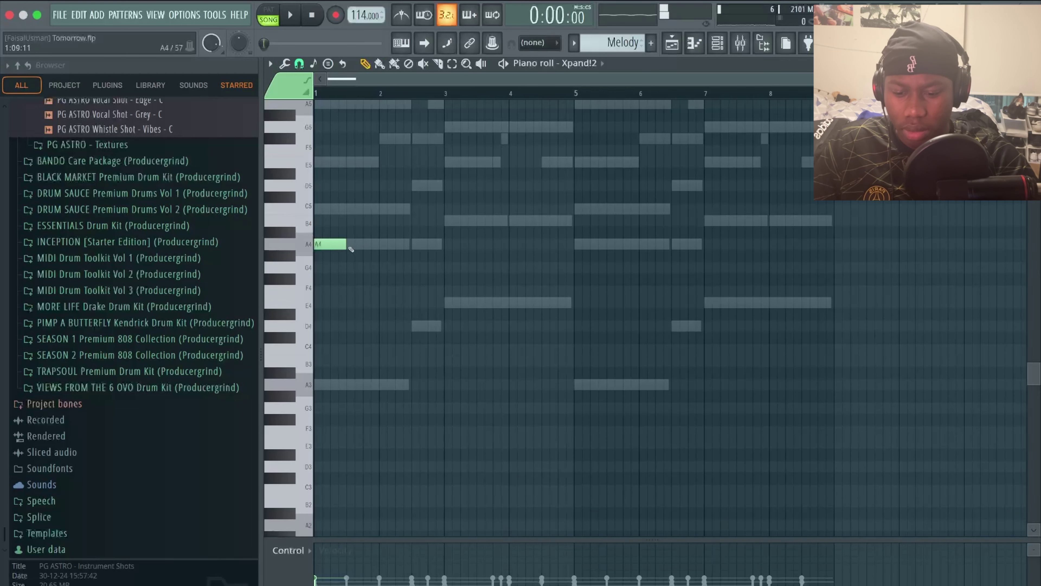
drag(341, 241, 406, 241)
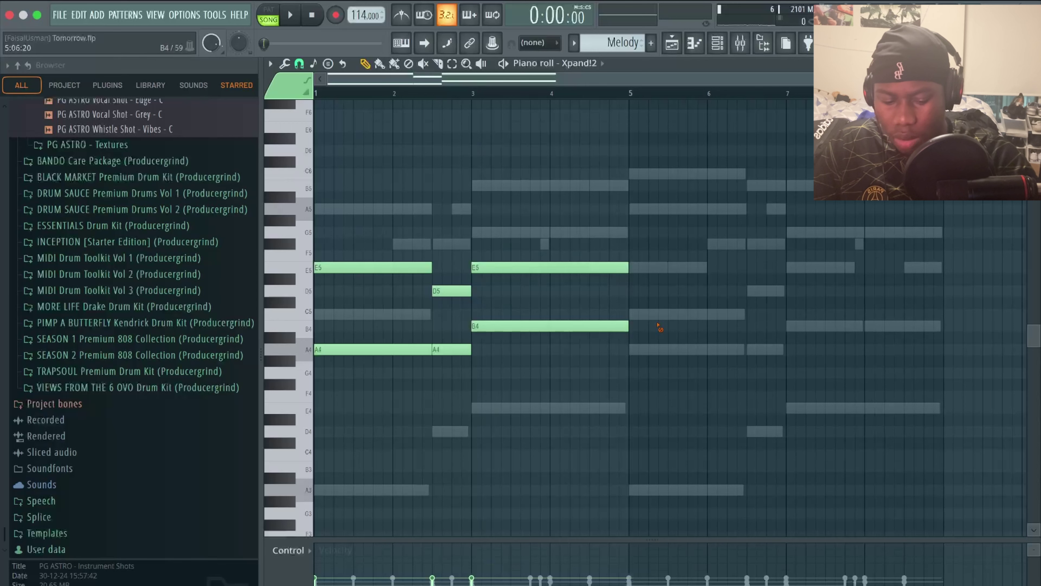
Raise the Xpand!2 notes by an octave, repeat them in bars 5 to 8, and play the result
key(super+Up)
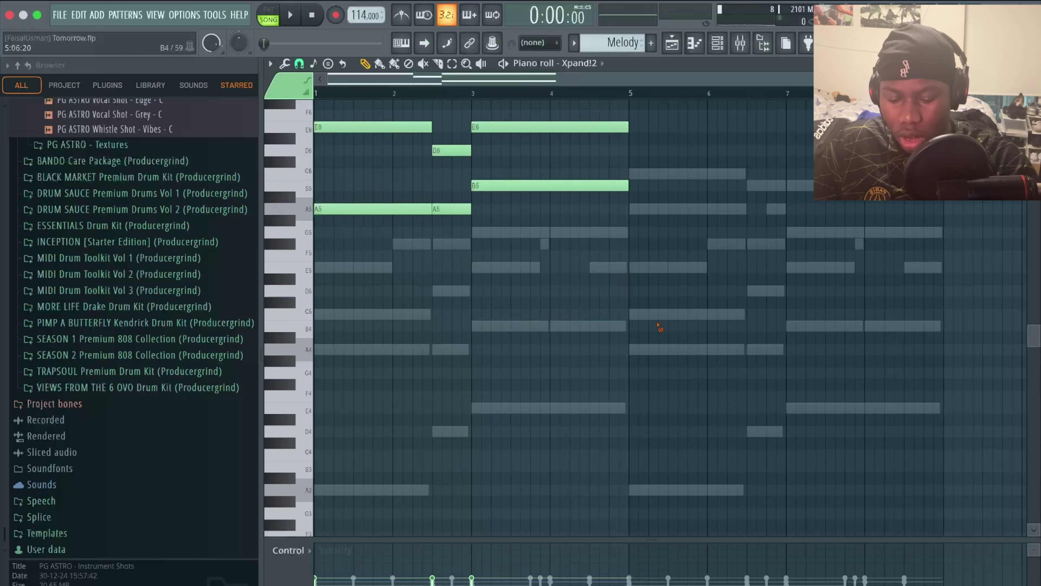
key(ctrl+b)
key(ctrl+d)
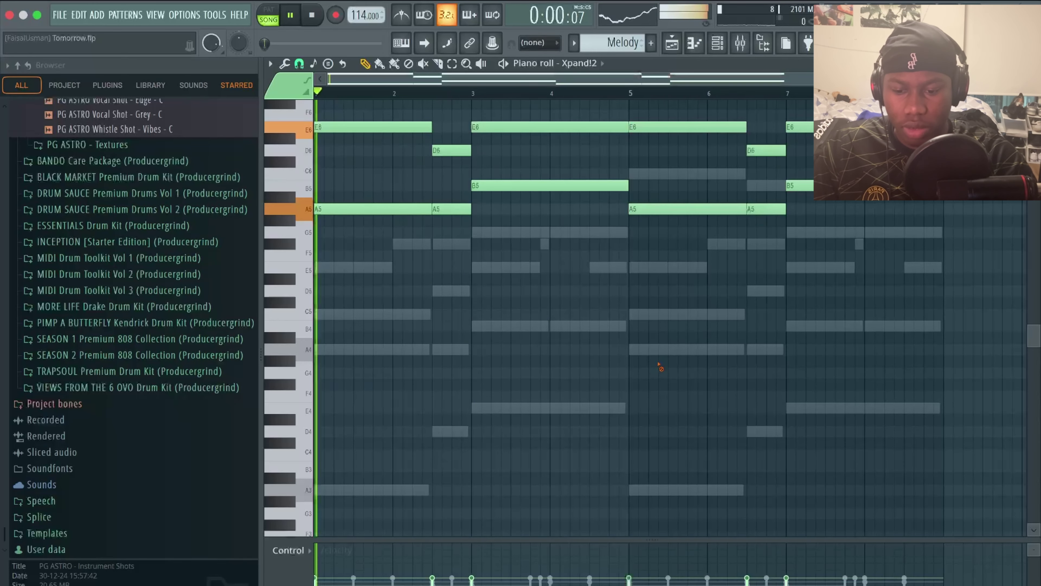
key(space)
Return to the channel list while the song plays and set Xpand!2's channel volume to 60%
click(1032, 63)
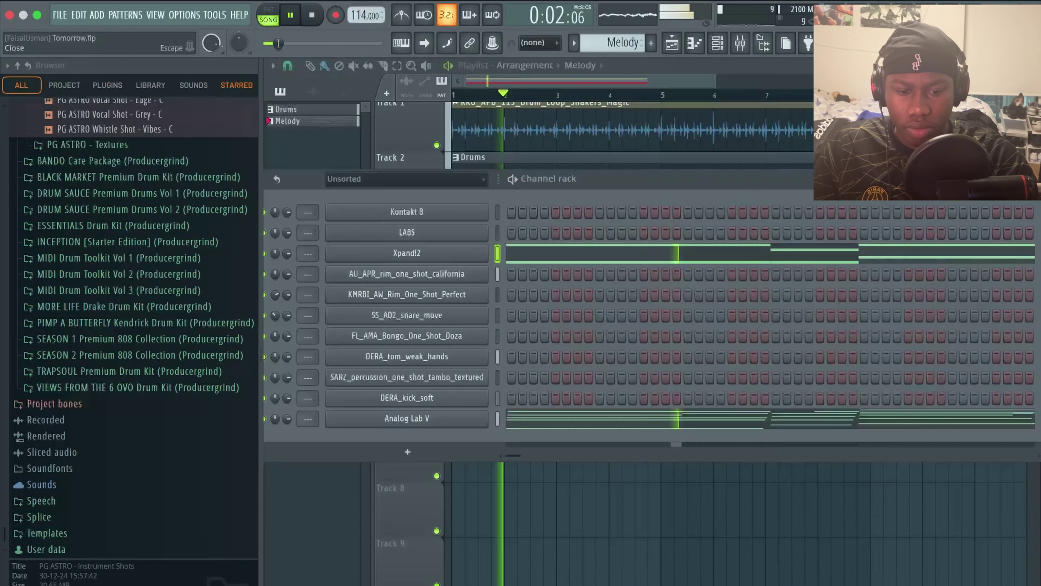
click(713, 46)
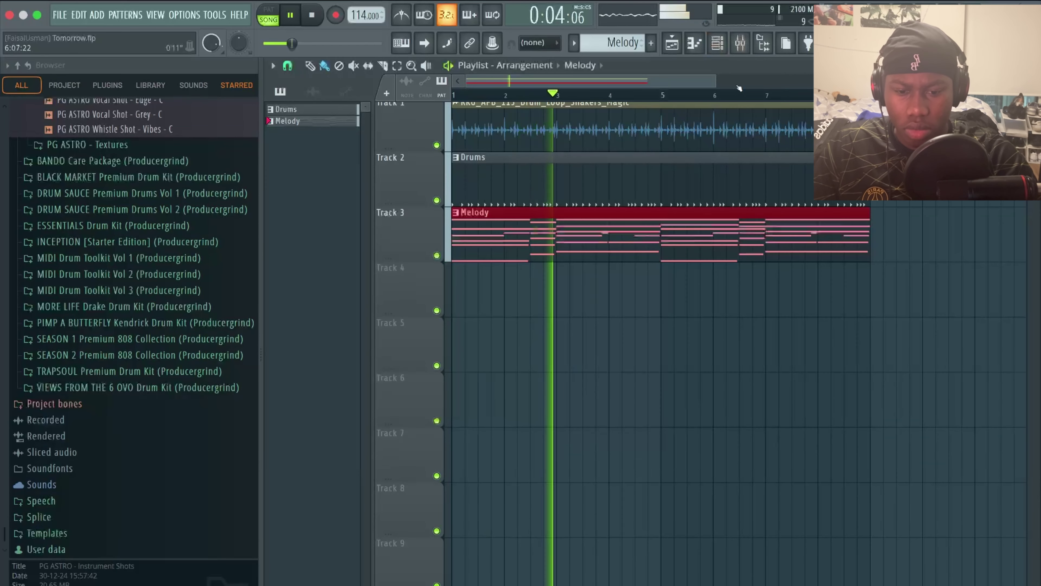
click(740, 42)
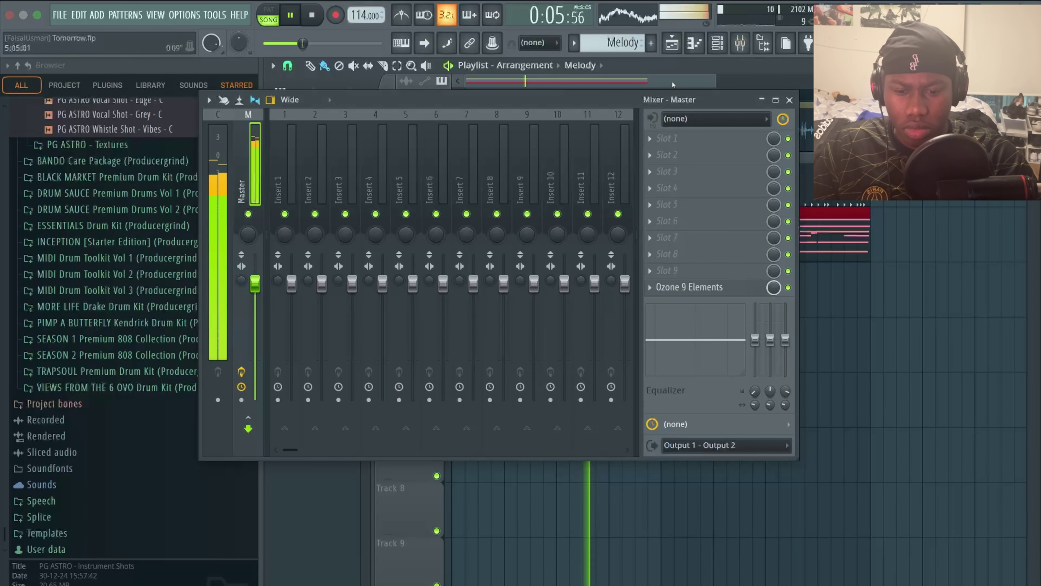
click(717, 42)
click(790, 100)
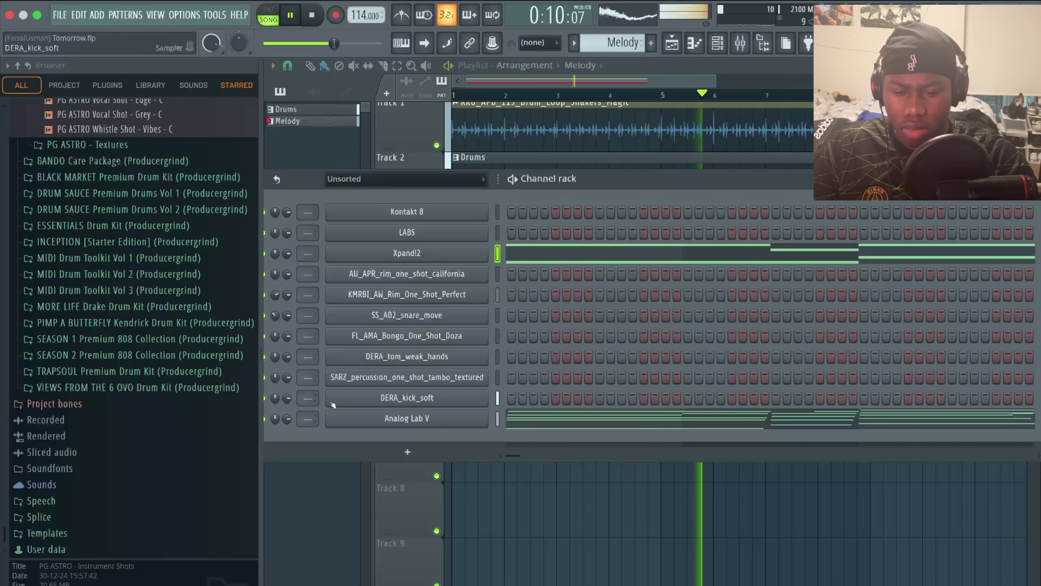
key(space)
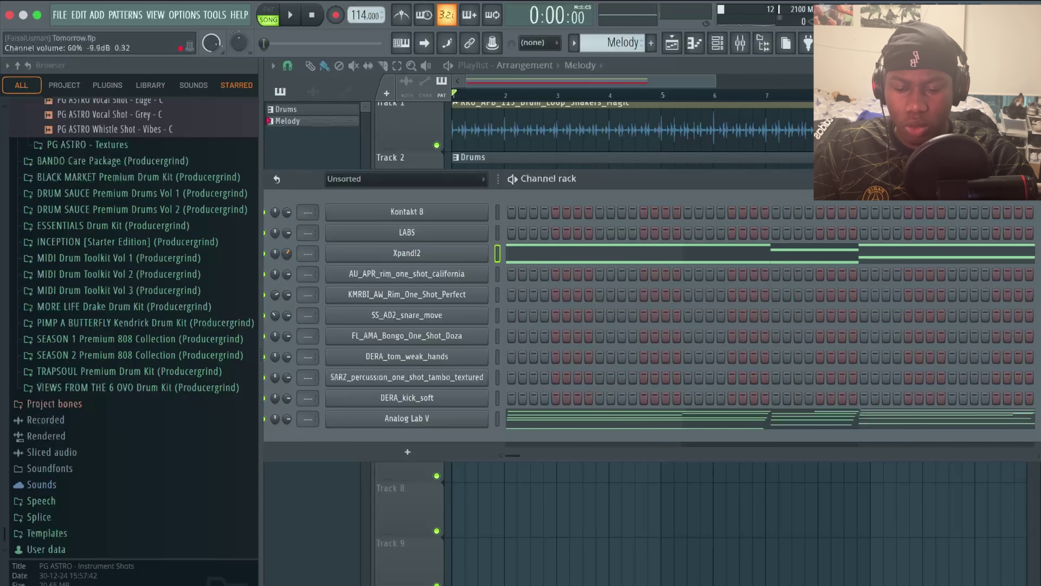
Write a GMS line of A4, D5, E5 and E4 over bars 1 to 4 and repeat it in bars 5 to 8
key(F7)
key(space)
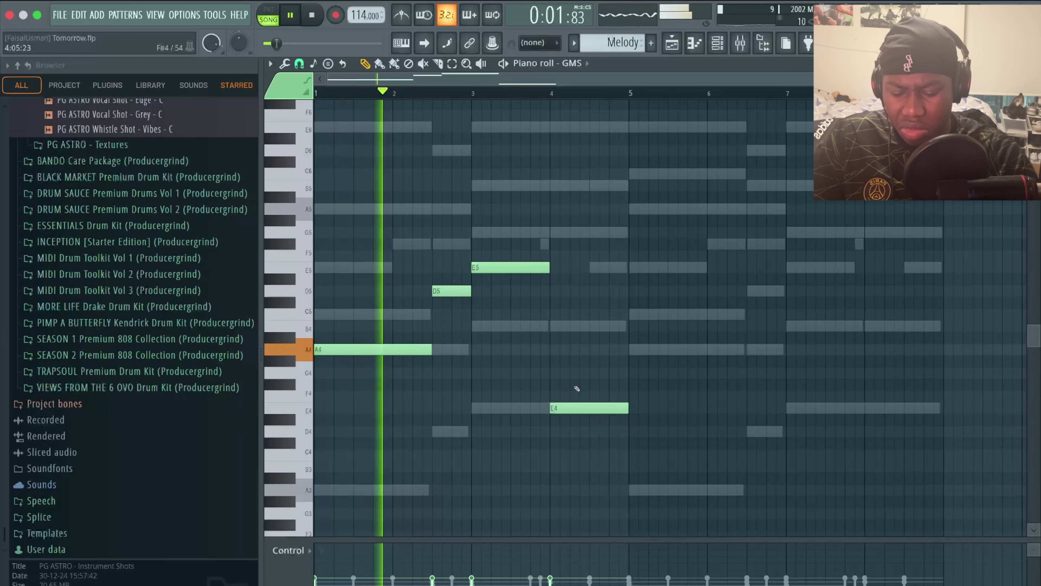
key(ctrl+b)
Vary the repeated GMS line with a descending A5, G5, F#5, E5, D5 run in bar 6, E4 in bar 7 and B4 in bar 8
right_click(699, 424)
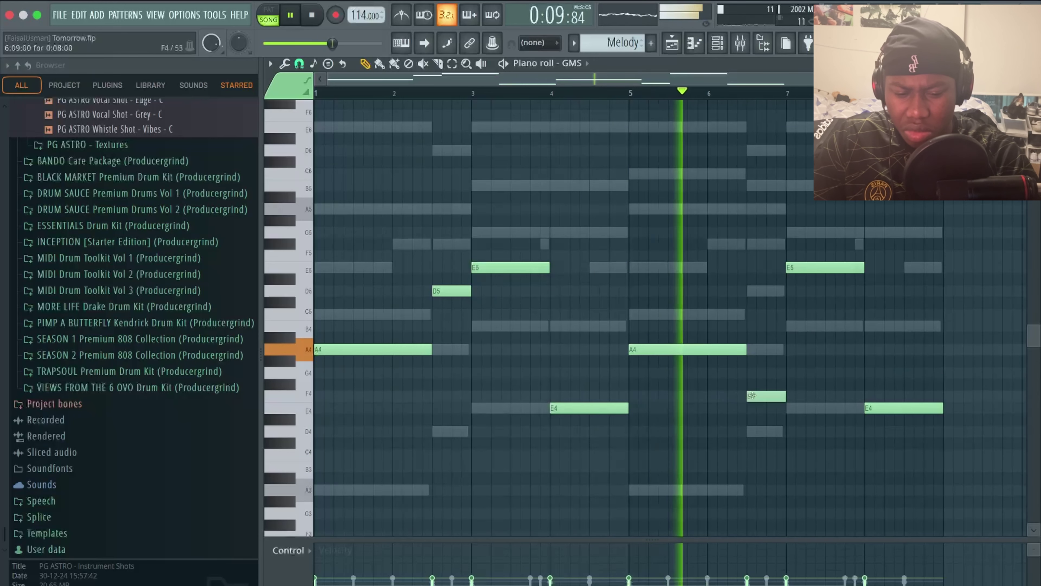
drag(754, 289, 755, 429)
key(space)
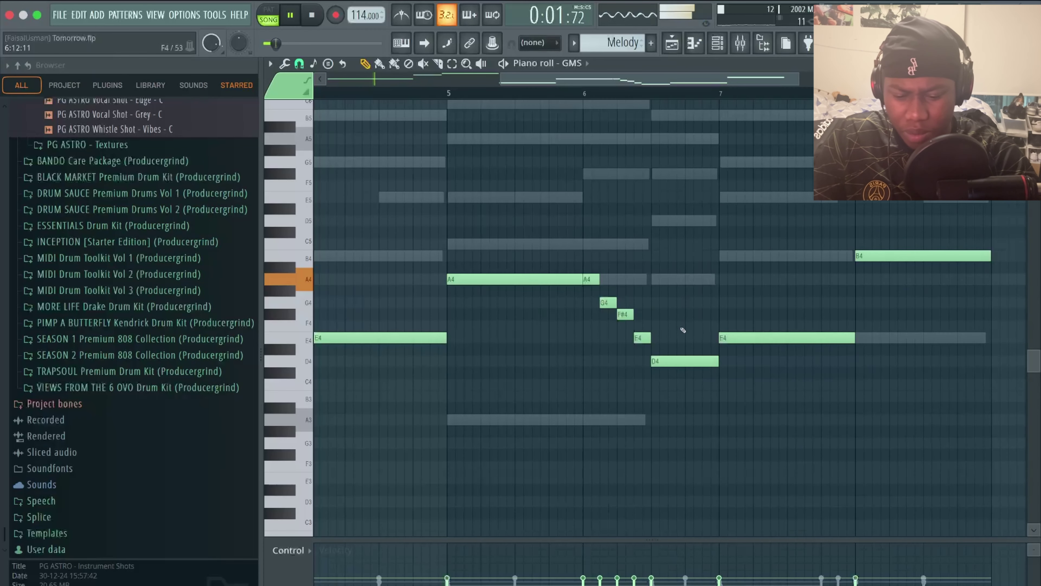
drag(678, 369, 585, 262)
key(ctrl+Up)
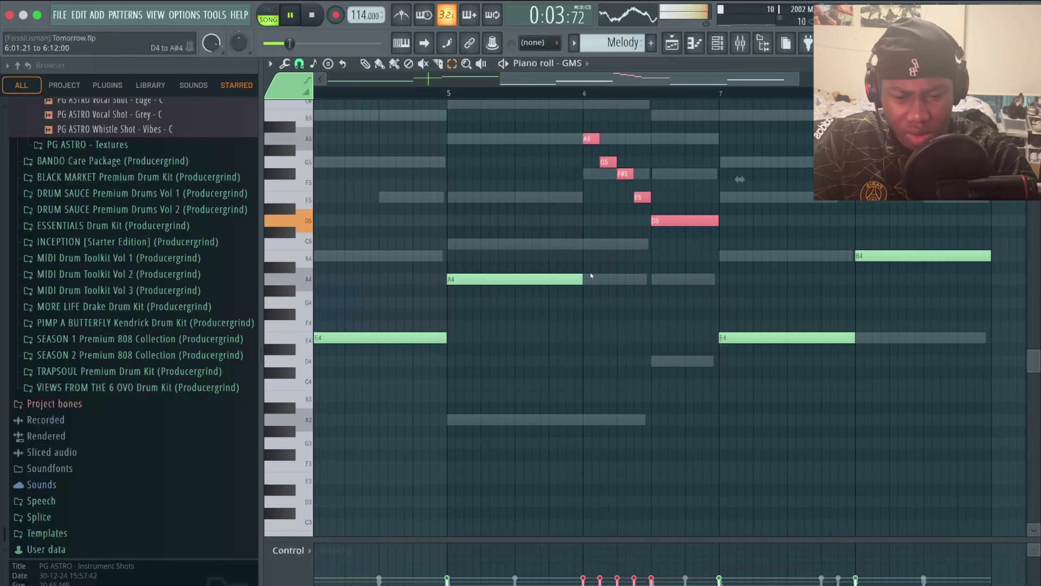
Raise the bar 7 note of the GMS line to E5, and close the GMS preset library and plugin window
right_click(643, 311)
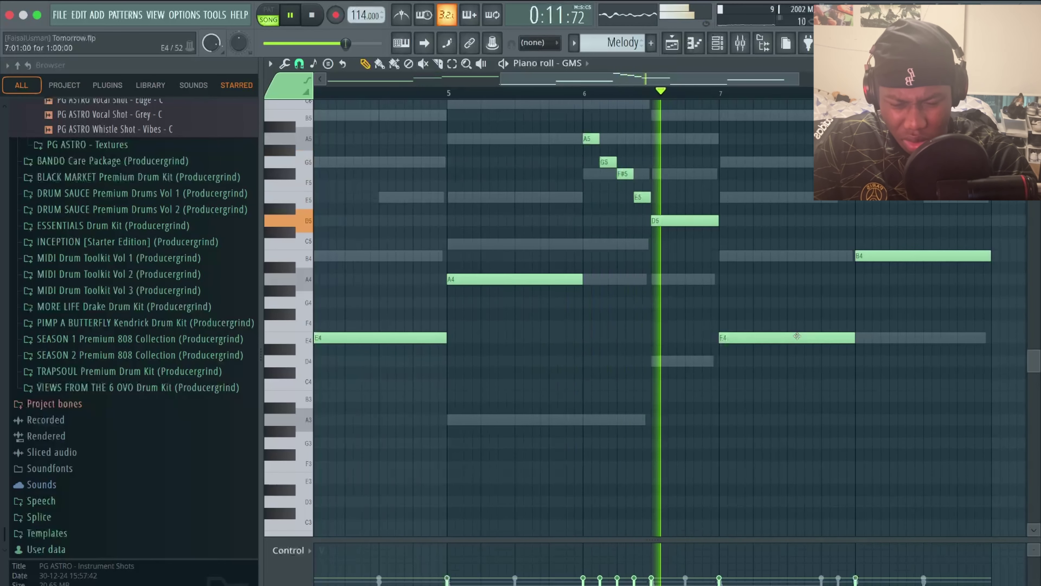
drag(797, 336, 801, 196)
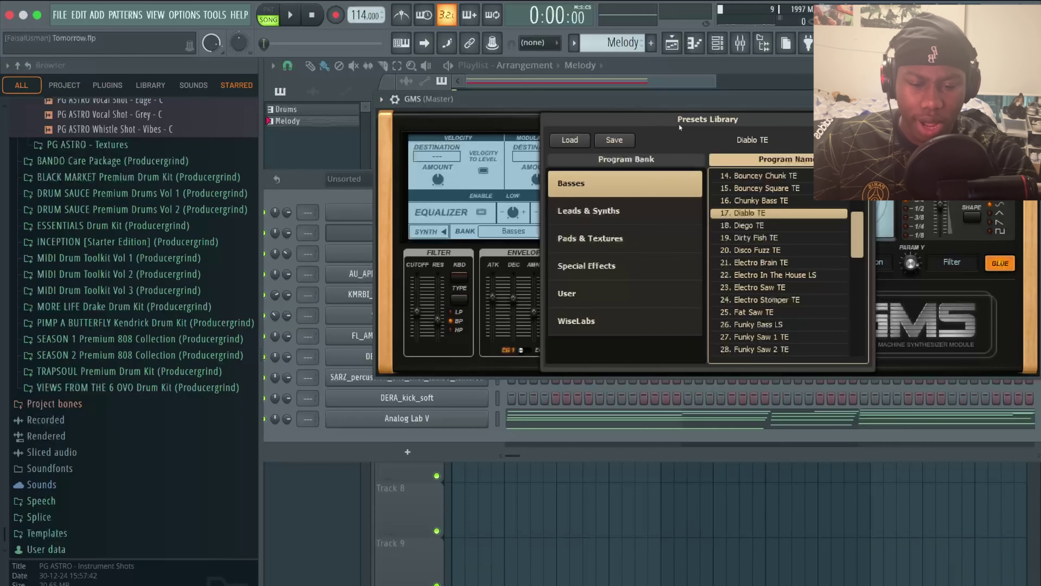
click(865, 119)
drag(904, 107, 796, 125)
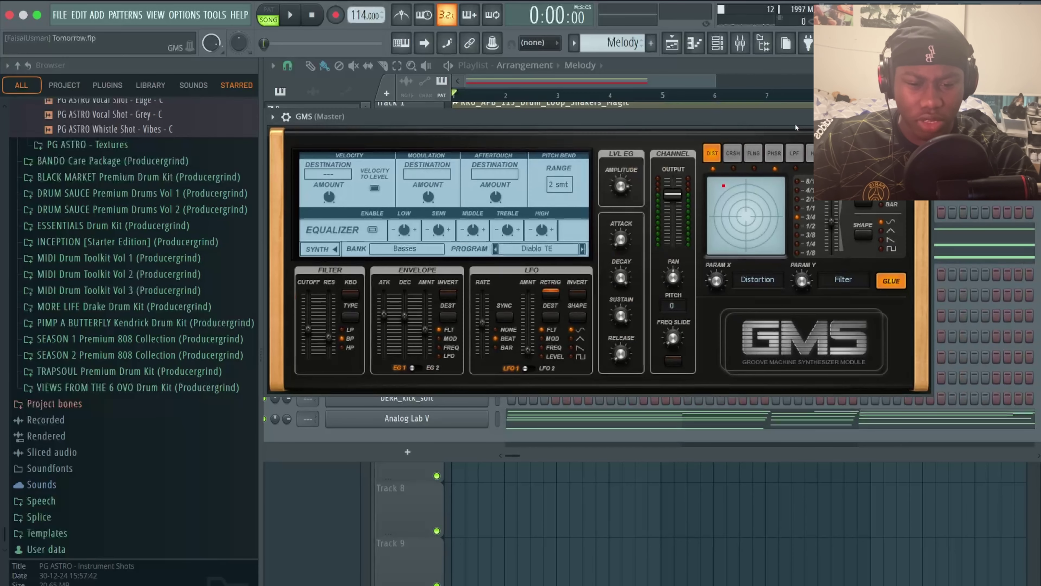
click(926, 117)
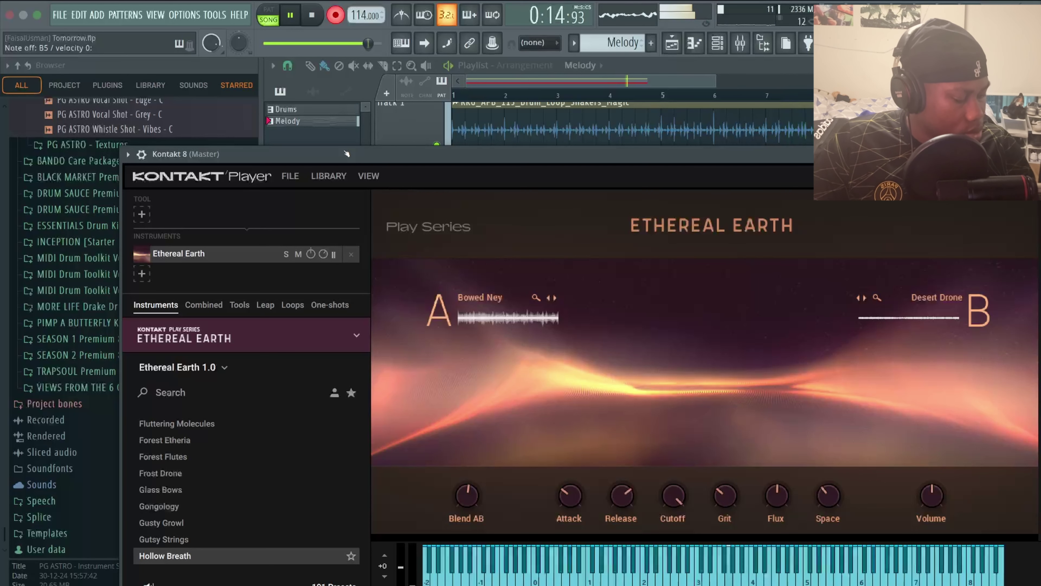
Stop the Kontakt 8 recording and view its notes in the piano roll, clearing the plugin window away
key(space)
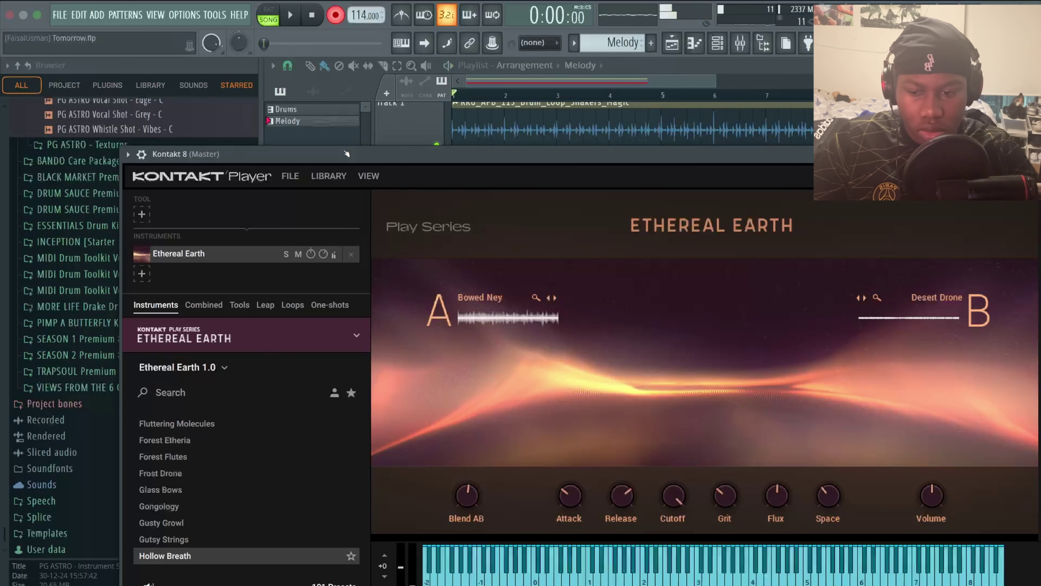
click(697, 47)
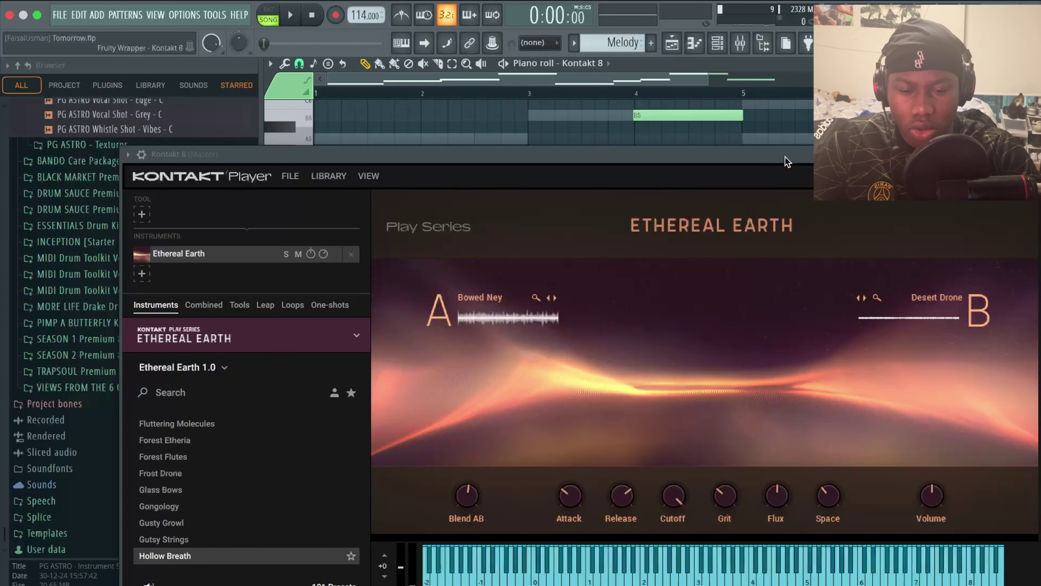
drag(978, 158, 785, 157)
key(Escape)
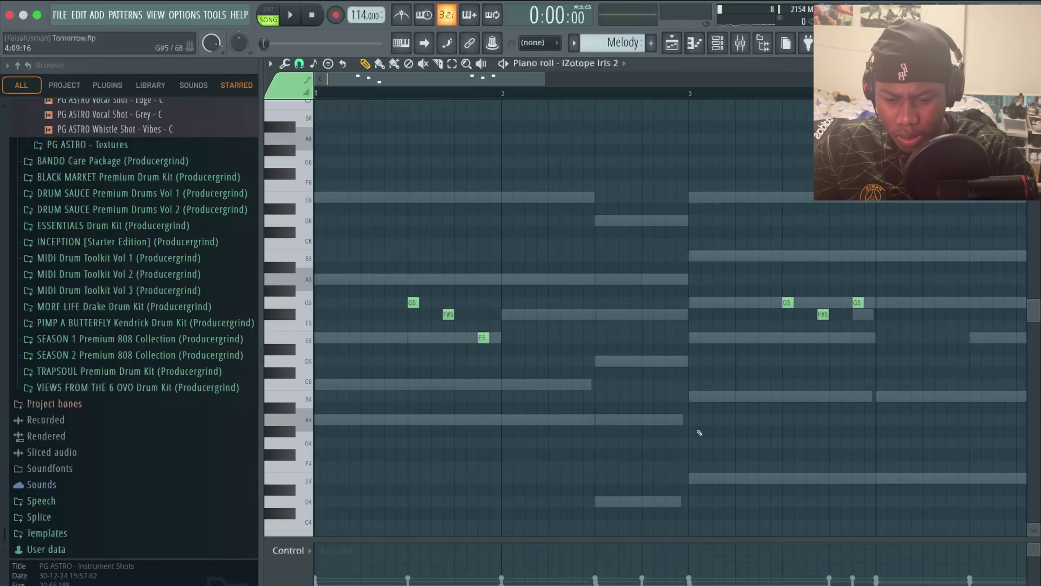
Raise the last bar 3 note of the iZotope Iris 2 line to B5 and repeat bars 1 to 4 in bars 5 to 8
scroll(700, 433, down, 2)
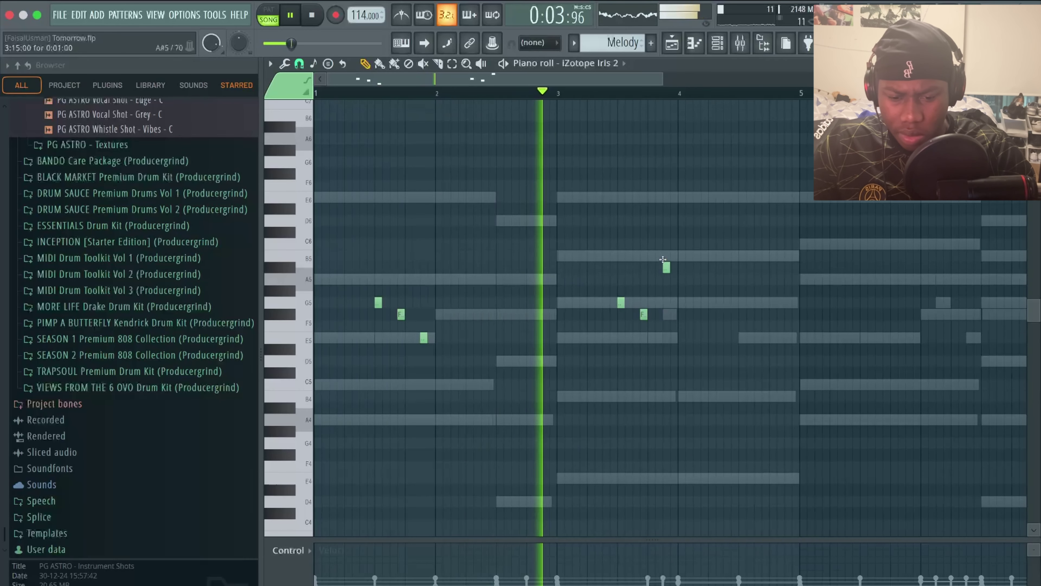
drag(663, 300, 662, 251)
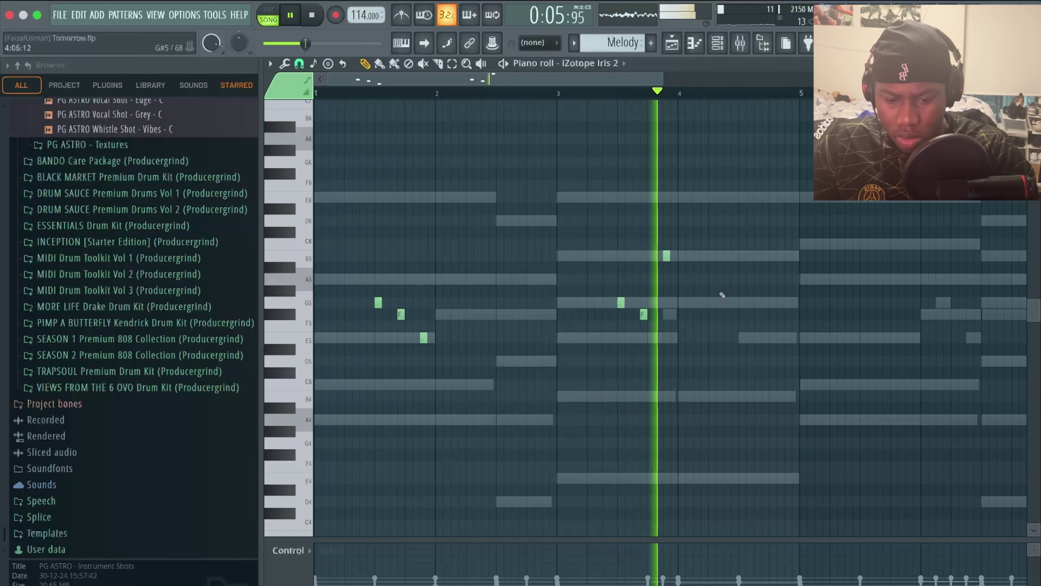
key(space)
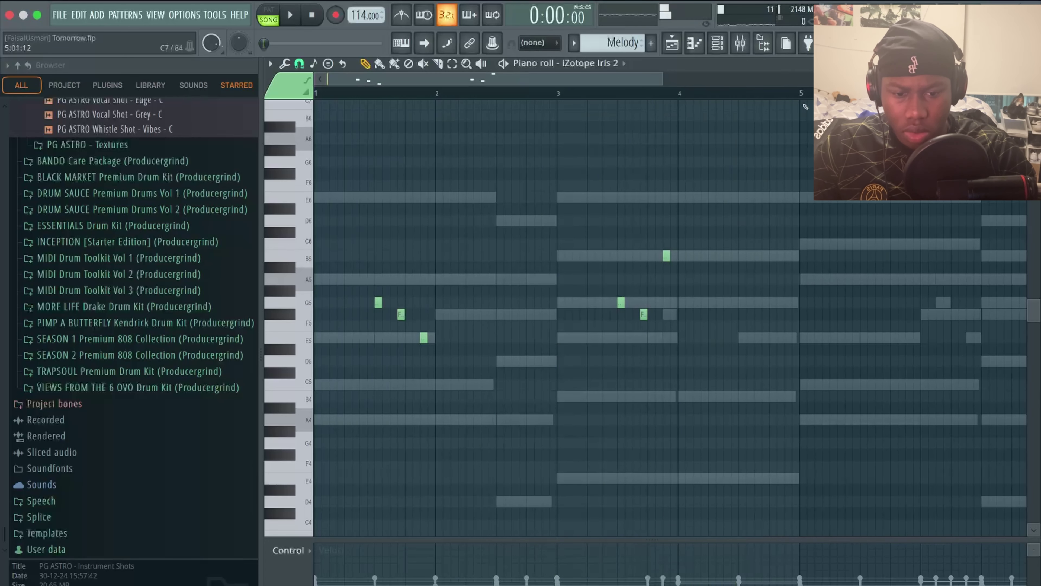
key(ctrl+a)
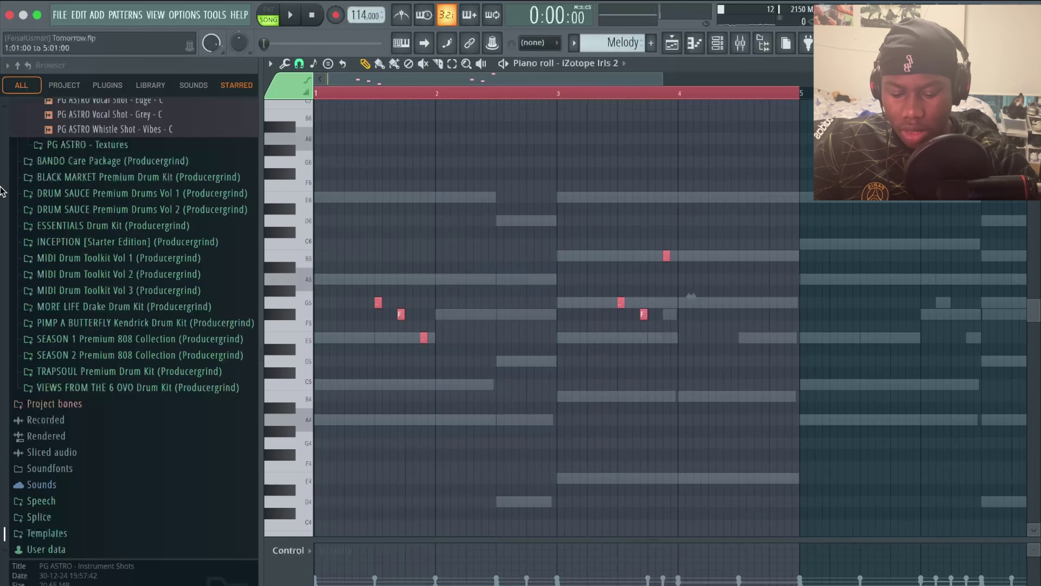
key(ctrl+b)
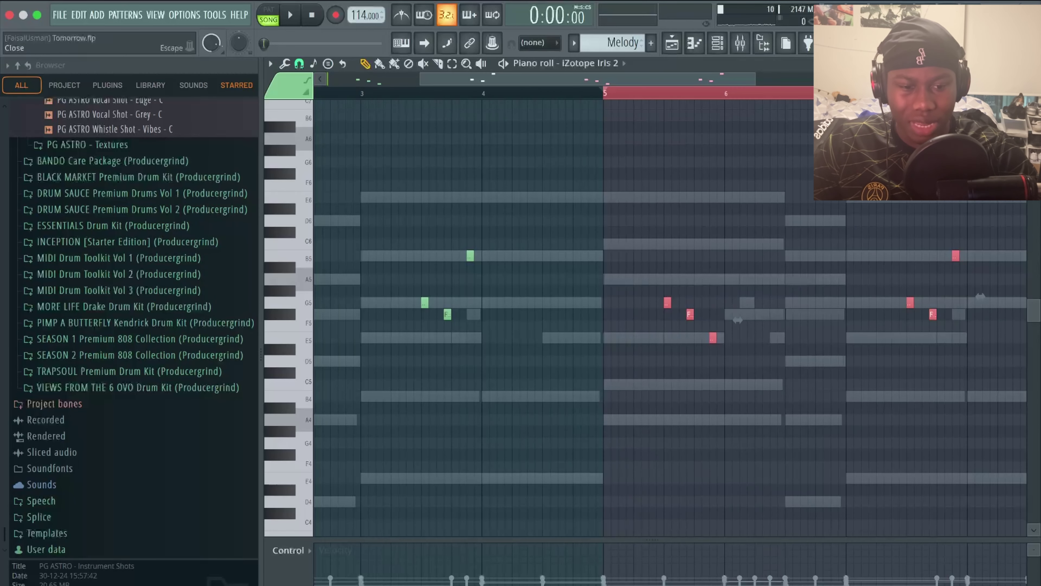
key(Escape)
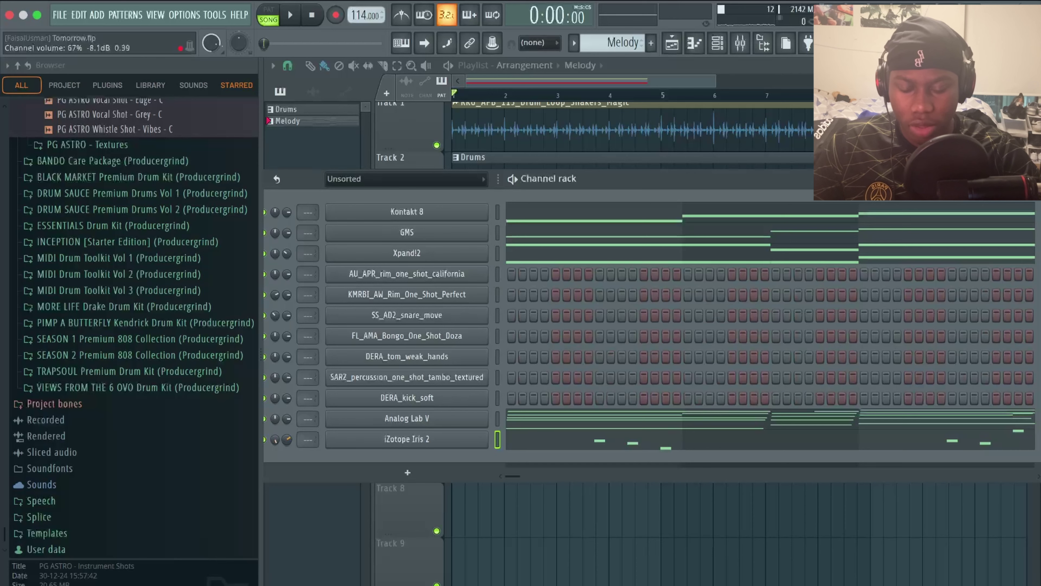
Play the song and add a Fruity DX10 instrument channel
key(space)
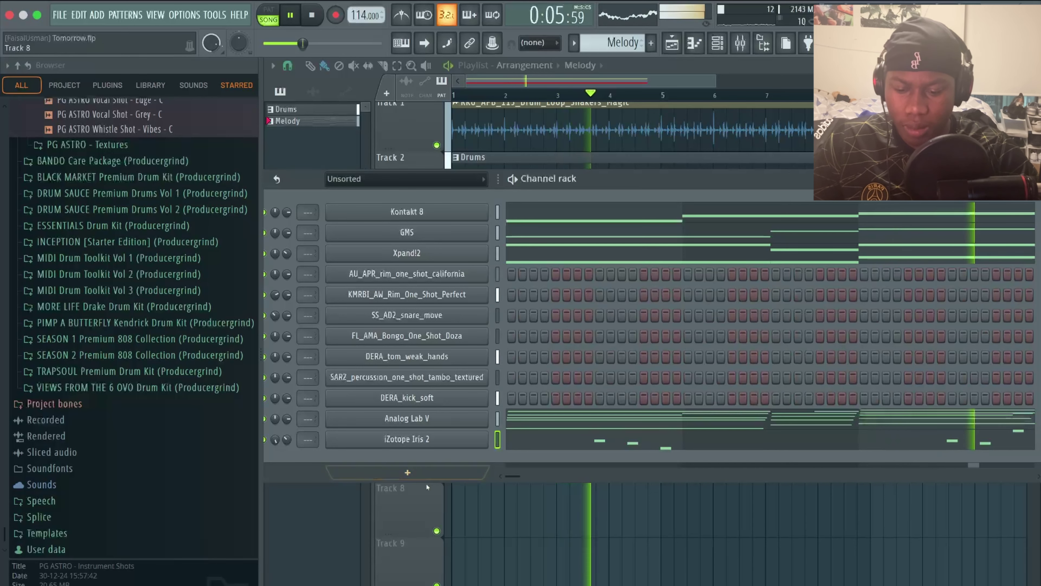
click(408, 472)
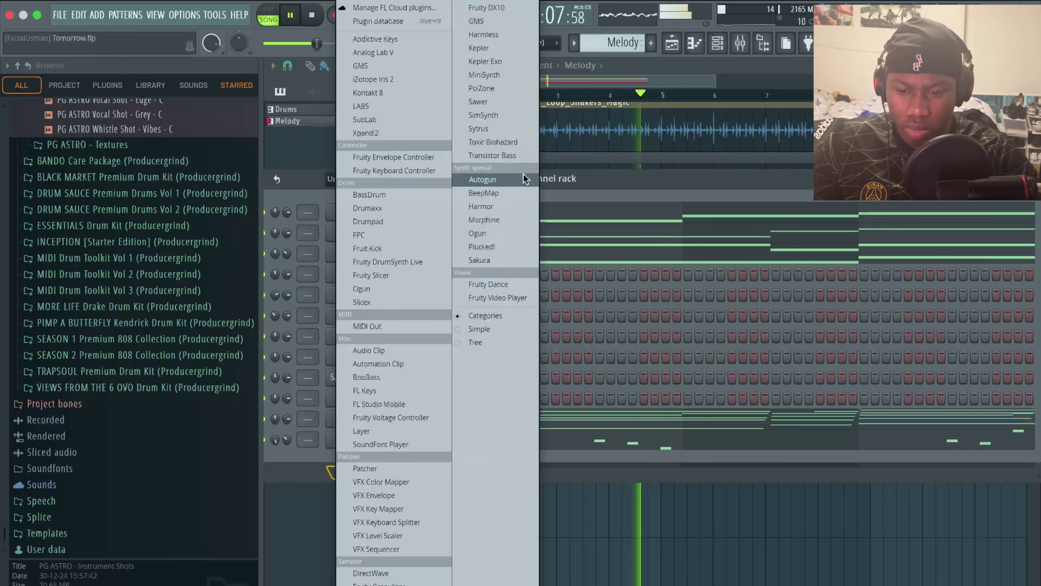
click(600, 172)
key(space)
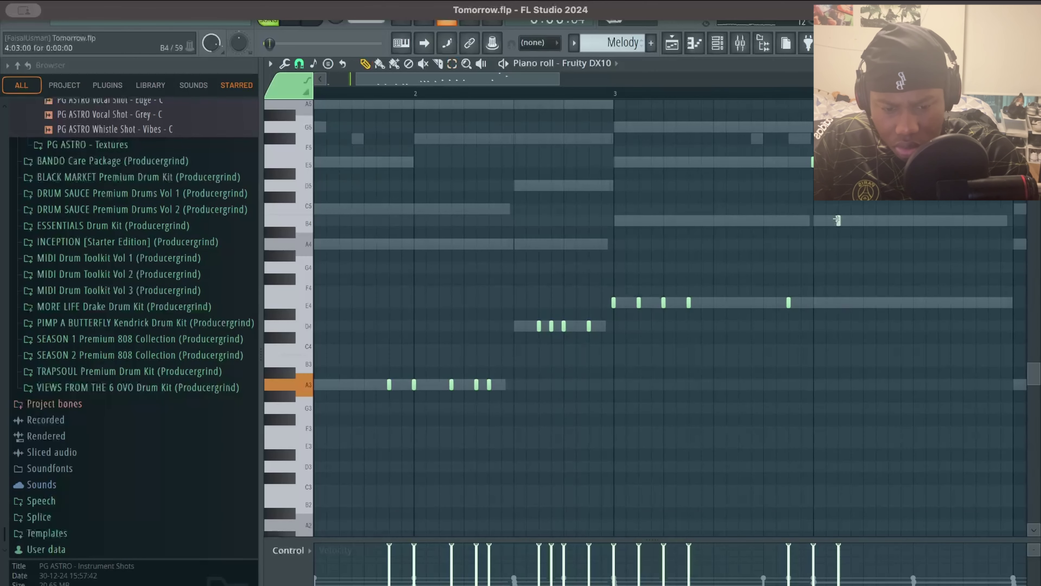
Add six short E4 notes across bar 4 of the Fruity DX10 line
click(865, 302)
click(903, 303)
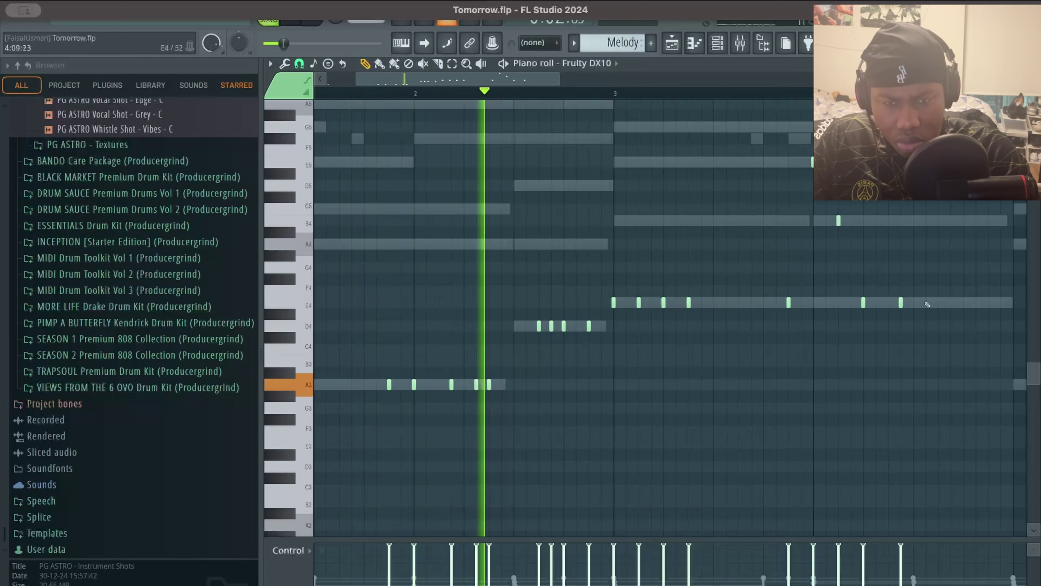
click(939, 303)
click(951, 303)
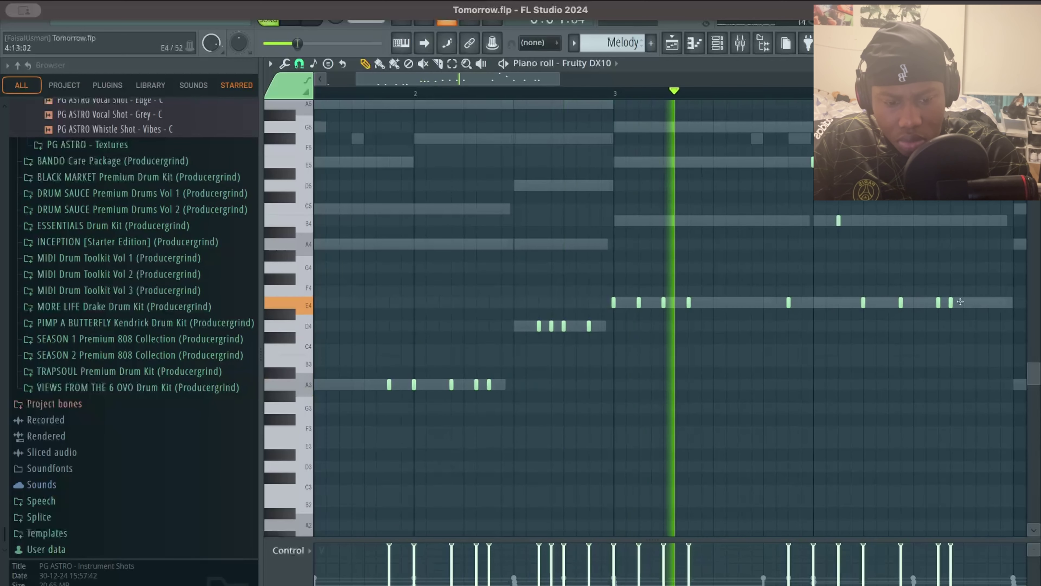
click(964, 302)
click(988, 303)
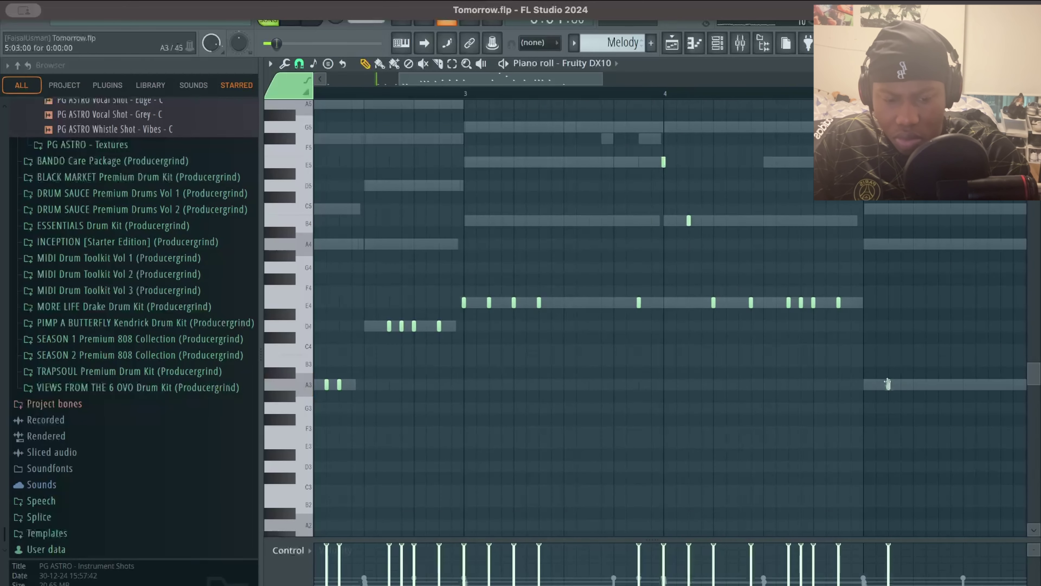
Continue the Fruity DX10 line with short A3 notes through bar 5 and into bar 6, and close the piano roll
click(913, 384)
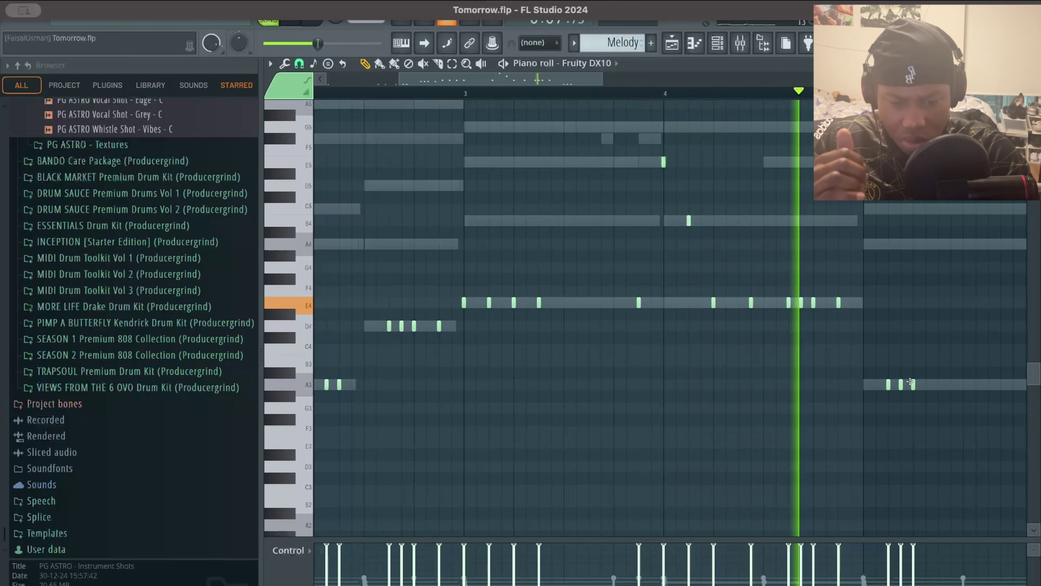
scroll(911, 383, up, 2)
click(864, 419)
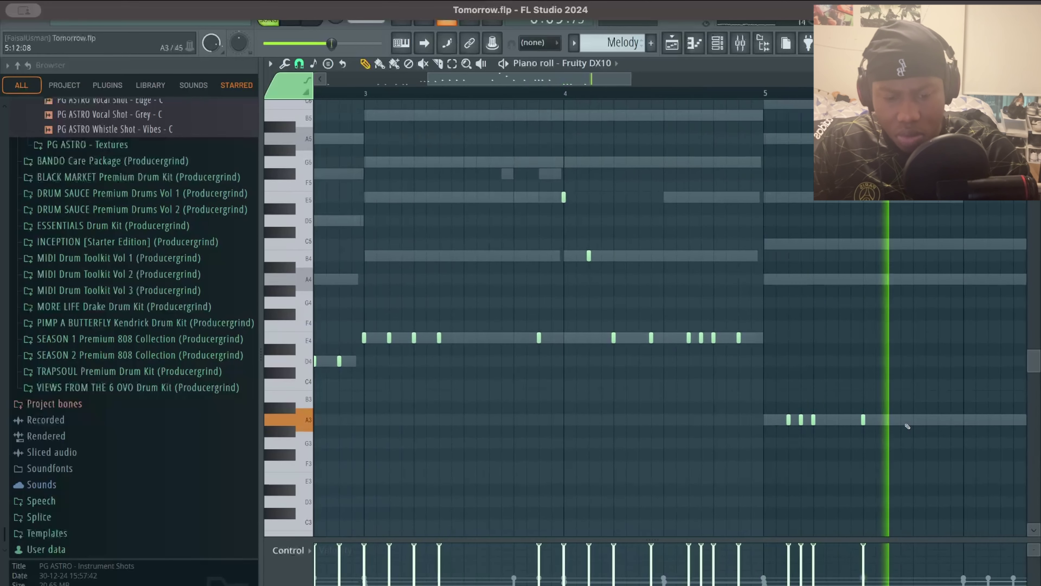
click(901, 420)
click(839, 420)
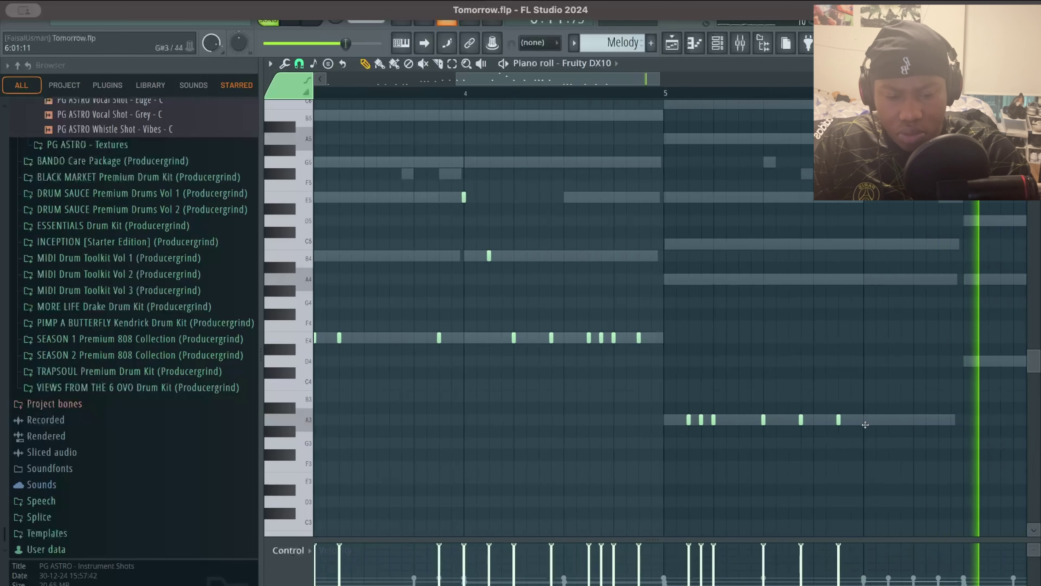
click(864, 429)
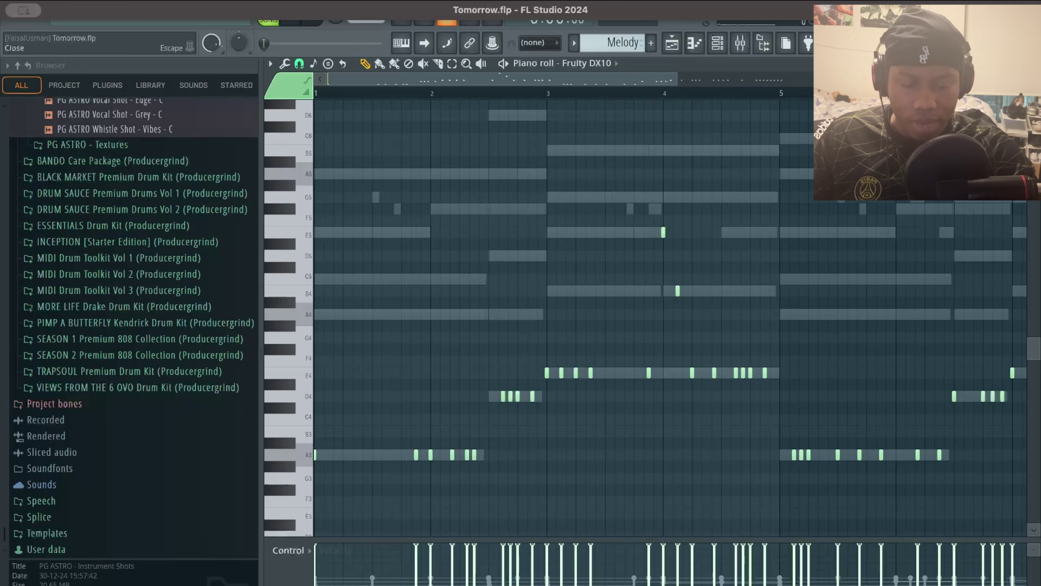
key(Escape)
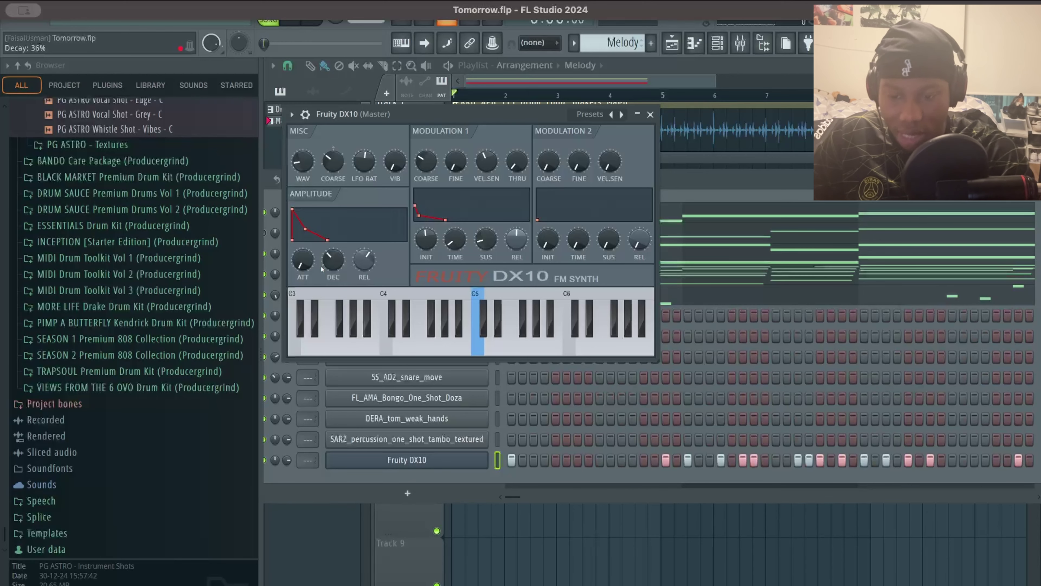
Play the song with the Fruity DX10 settings open and save the project
key(space)
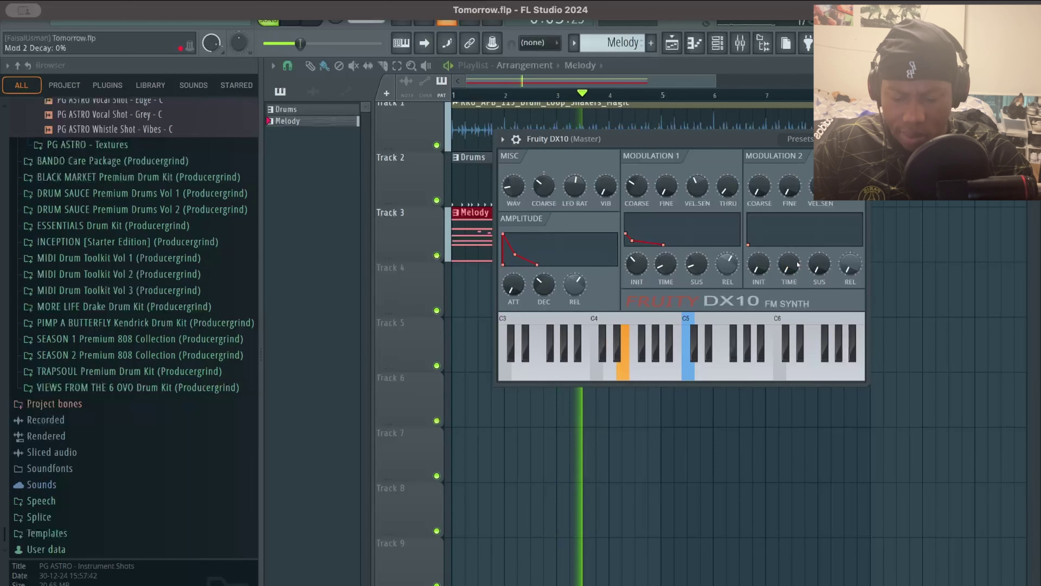
key(super+s)
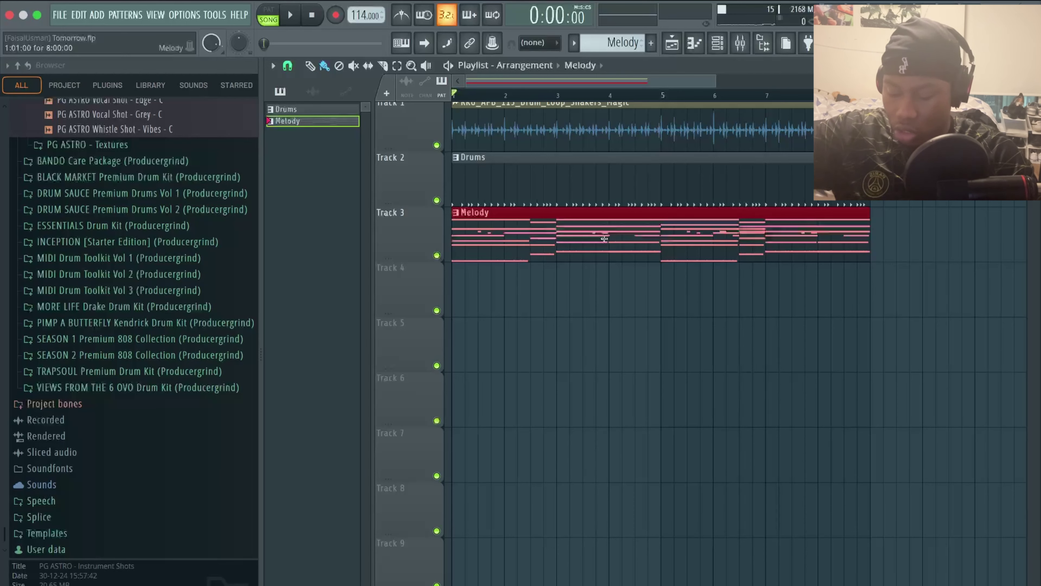
Route all thirteen channels to their own mixer tracks and lower those tracks' faders together
click(724, 43)
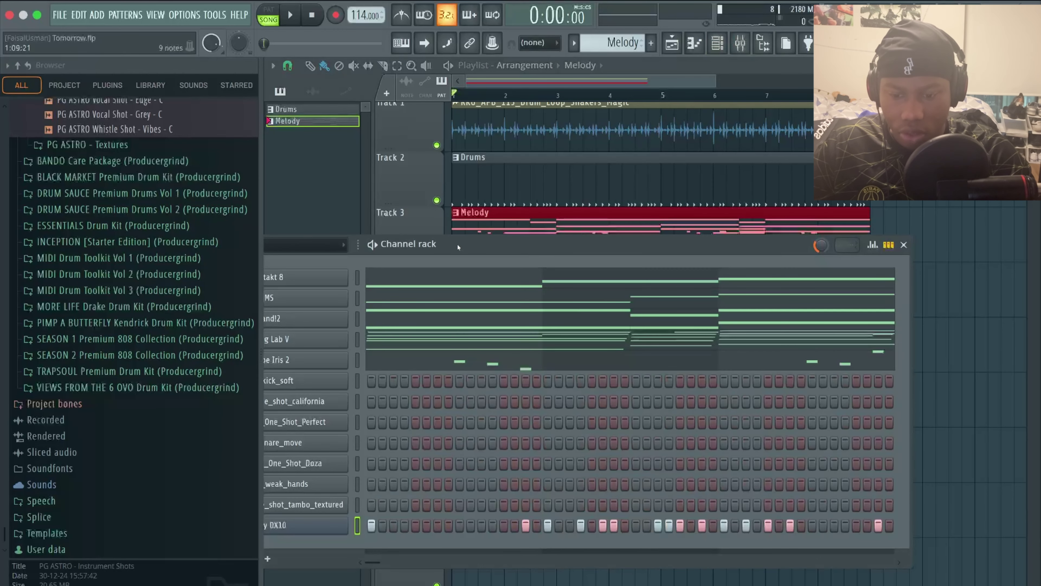
drag(458, 246, 623, 152)
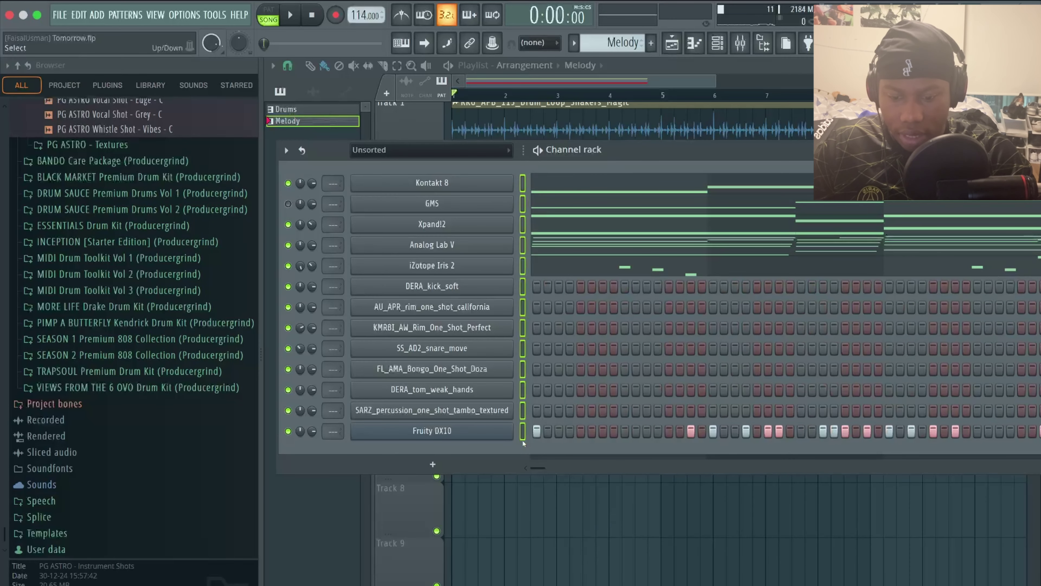
key(super+l)
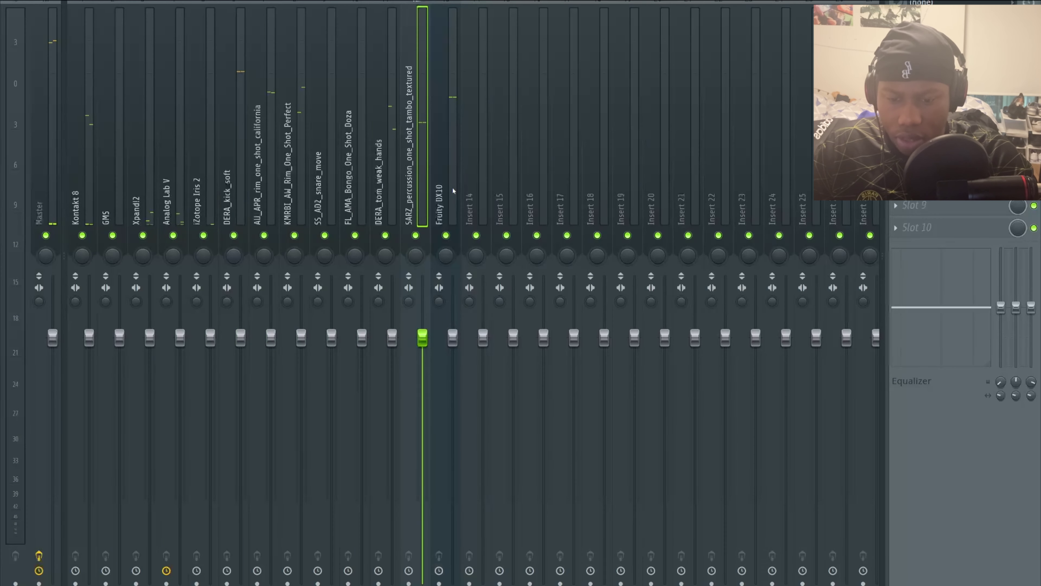
drag(454, 190, 5, 189)
drag(89, 338, 89, 487)
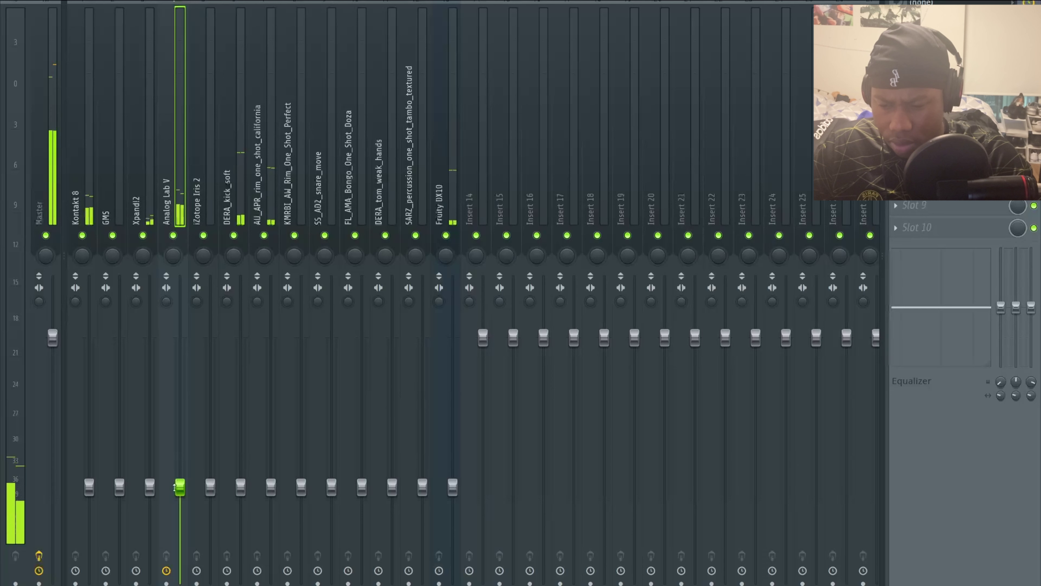
Raise the Analog Lab V fader highest, followed by DERA_kick_soft, Xpand!2, iZotope Iris 2 and Kontakt 8, while the song plays
drag(180, 487, 181, 349)
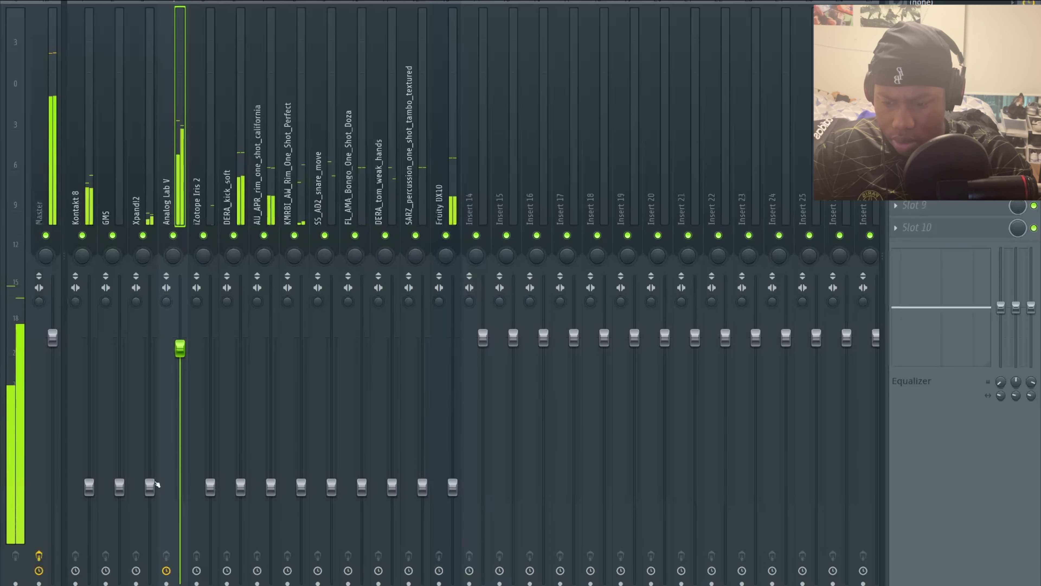
drag(149, 485, 150, 394)
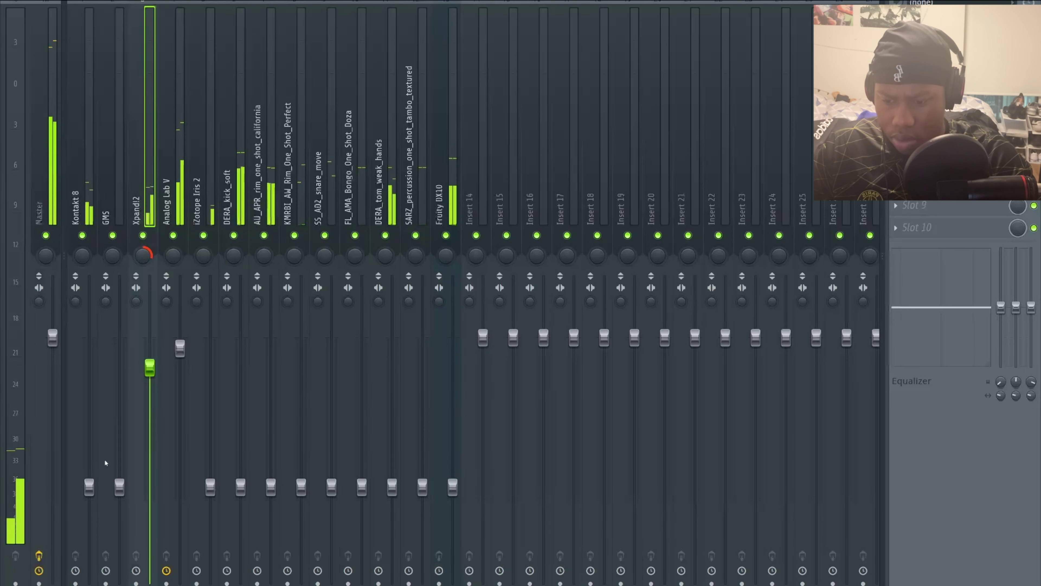
drag(89, 487, 89, 365)
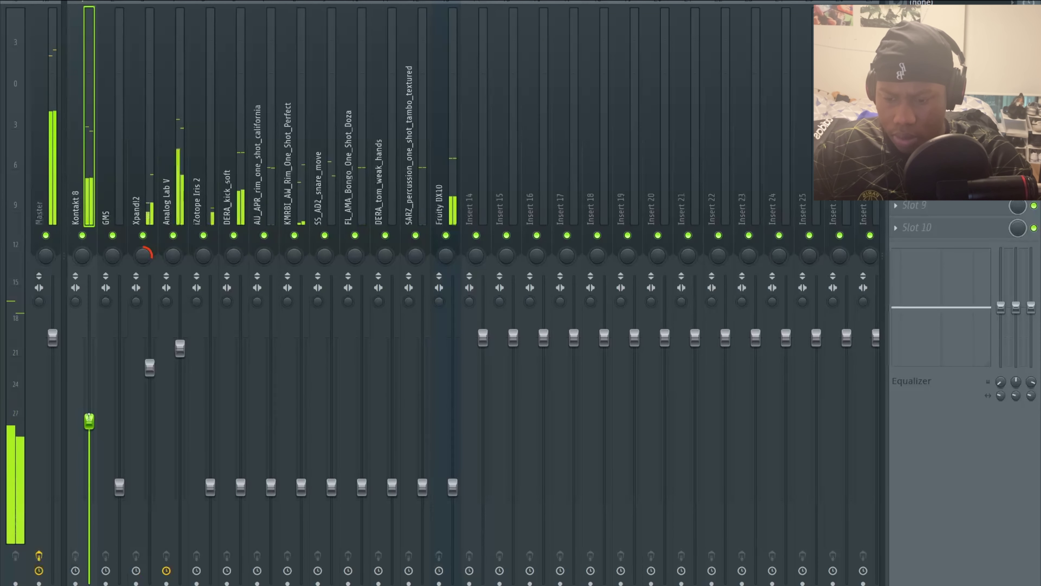
drag(209, 485, 211, 404)
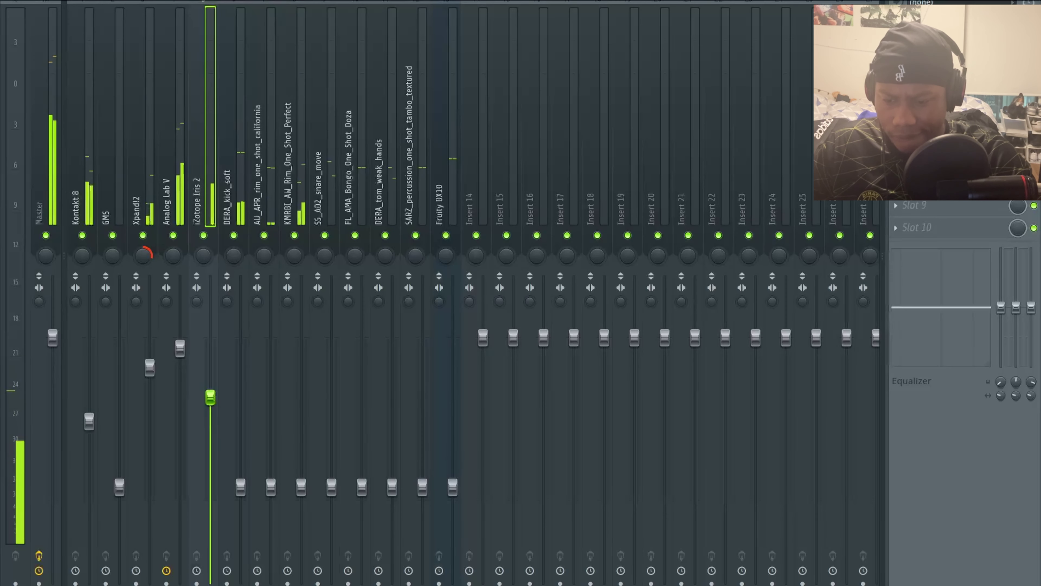
drag(237, 485, 240, 372)
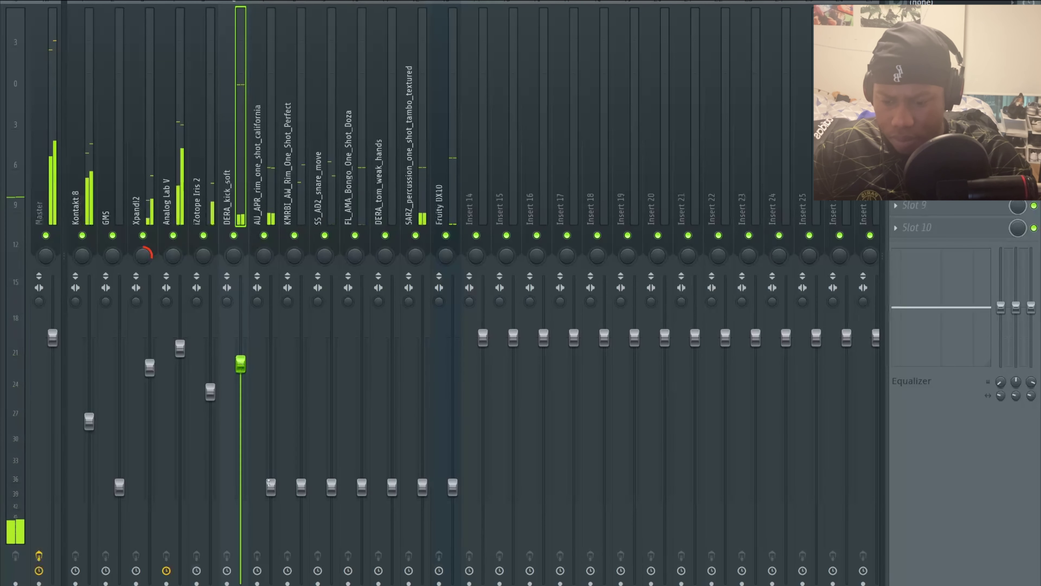
Raise the faders of AU_APR_rim_one_shot_california, GMS, KMRBI_AW_Rim_One_Shot_Perfect and SS_AD2_snare_move to balance them while the song plays
drag(271, 487, 271, 375)
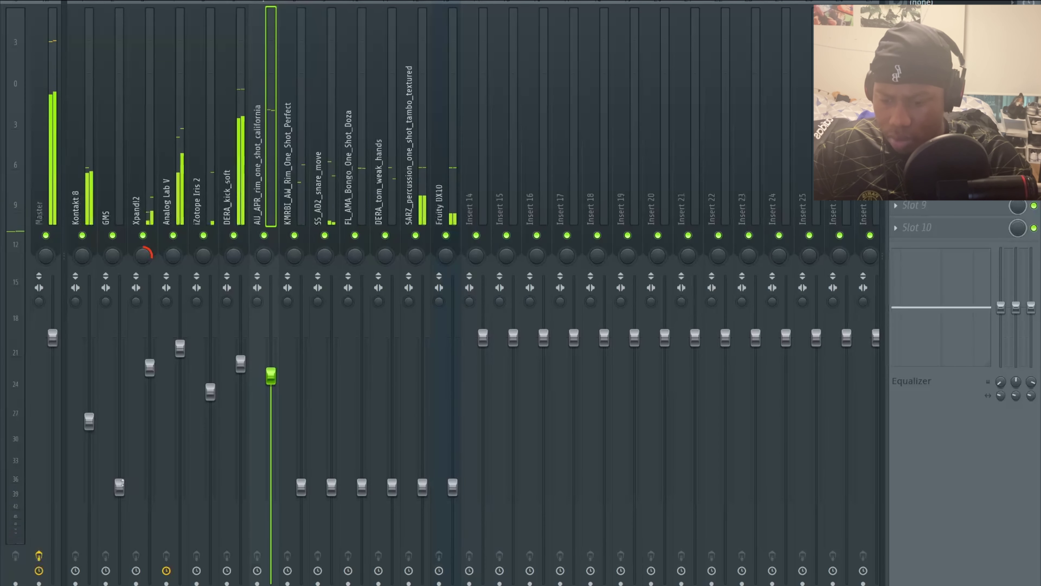
drag(119, 486, 119, 389)
drag(271, 376, 271, 382)
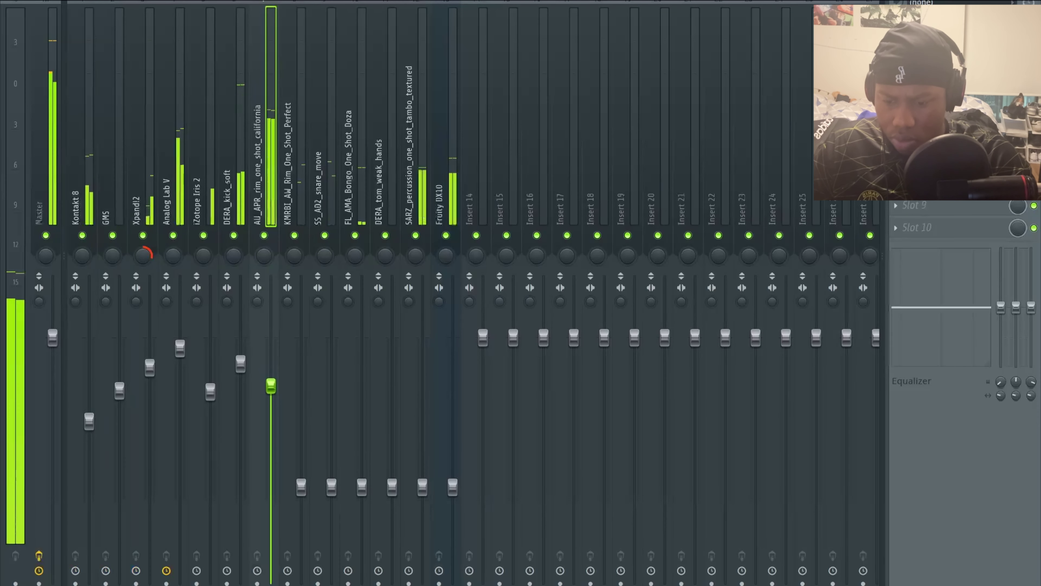
drag(301, 487, 301, 397)
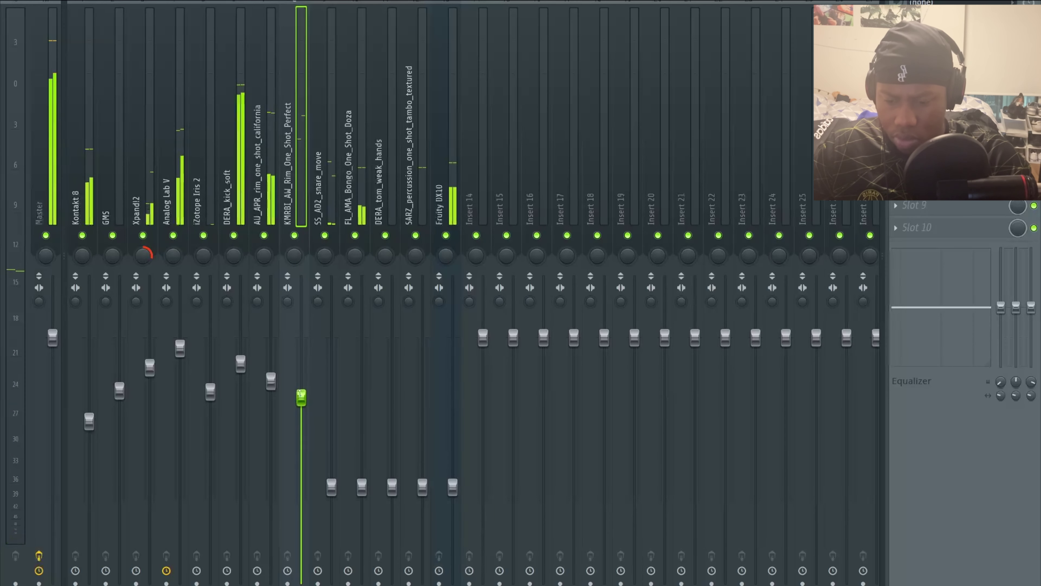
drag(331, 487, 331, 413)
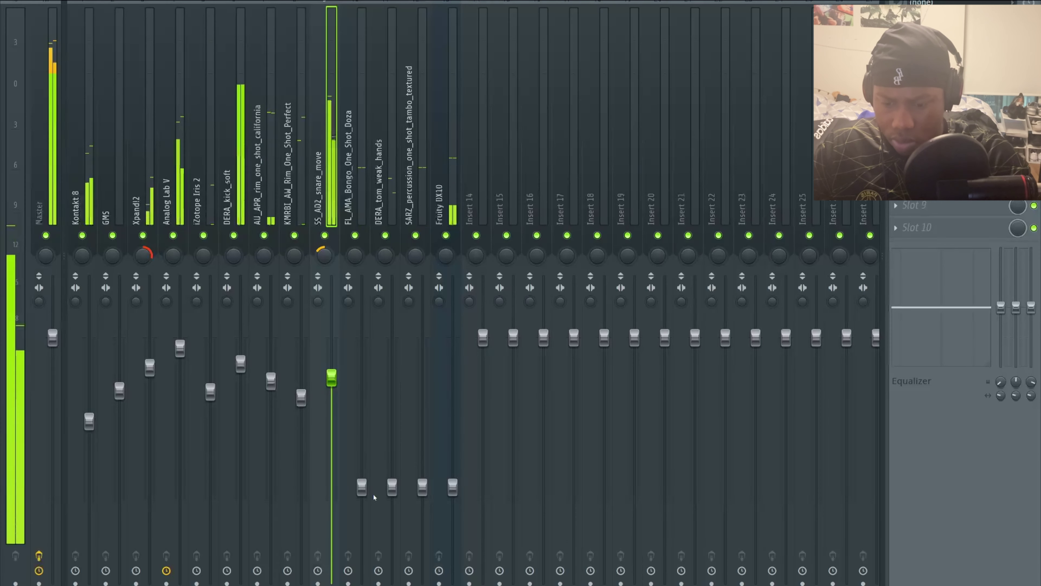
Raise the faders of FL_AMA_Bongo_One_Shot_Doza, DERA_tom_weak_hands and SARZ_percussion_one_shot_tambo_textured, setting the bongo highest
click(362, 487)
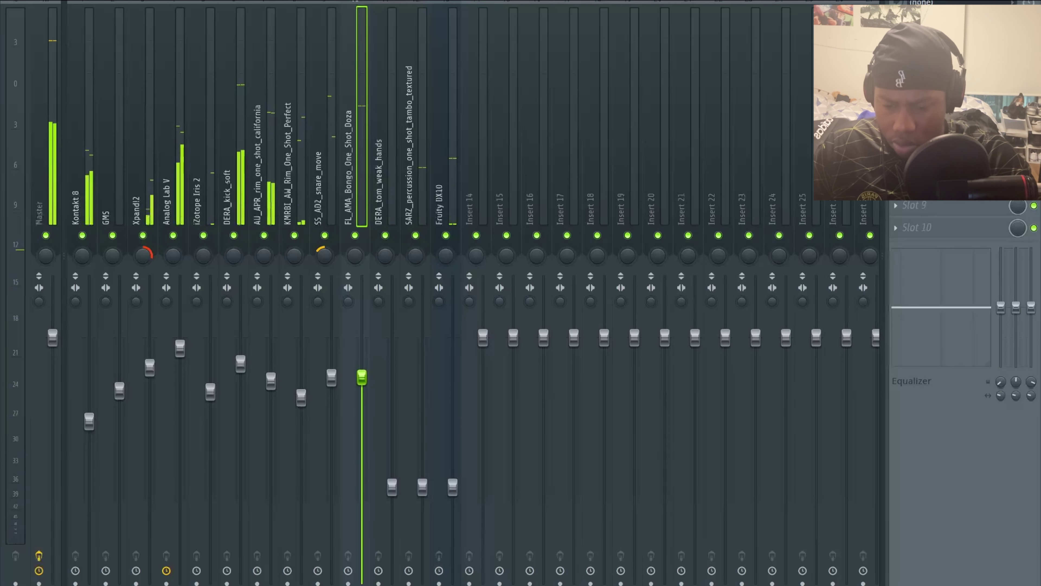
drag(361, 376, 360, 361)
drag(392, 487, 391, 392)
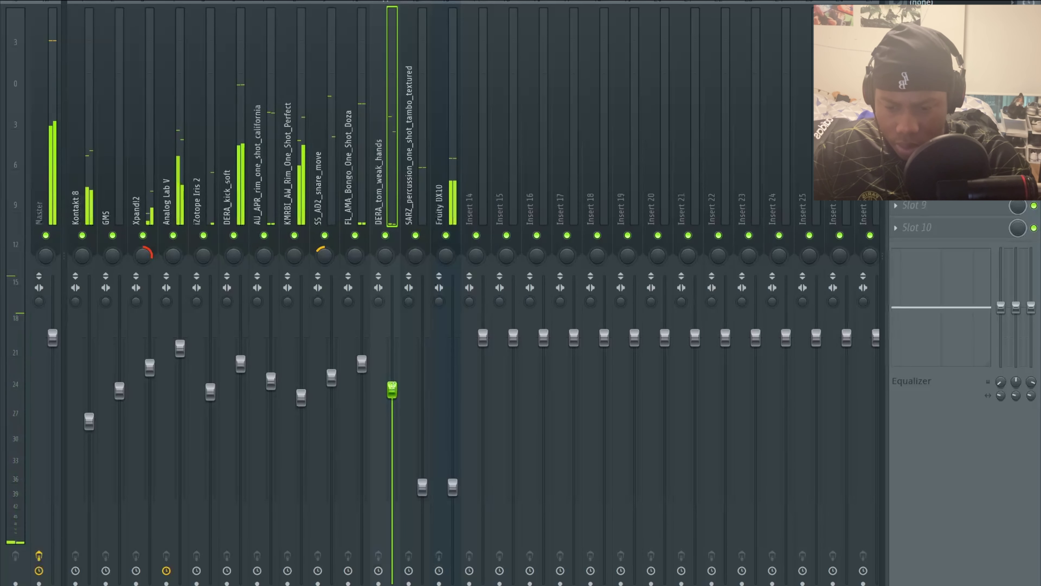
drag(392, 389, 392, 383)
drag(422, 487, 419, 386)
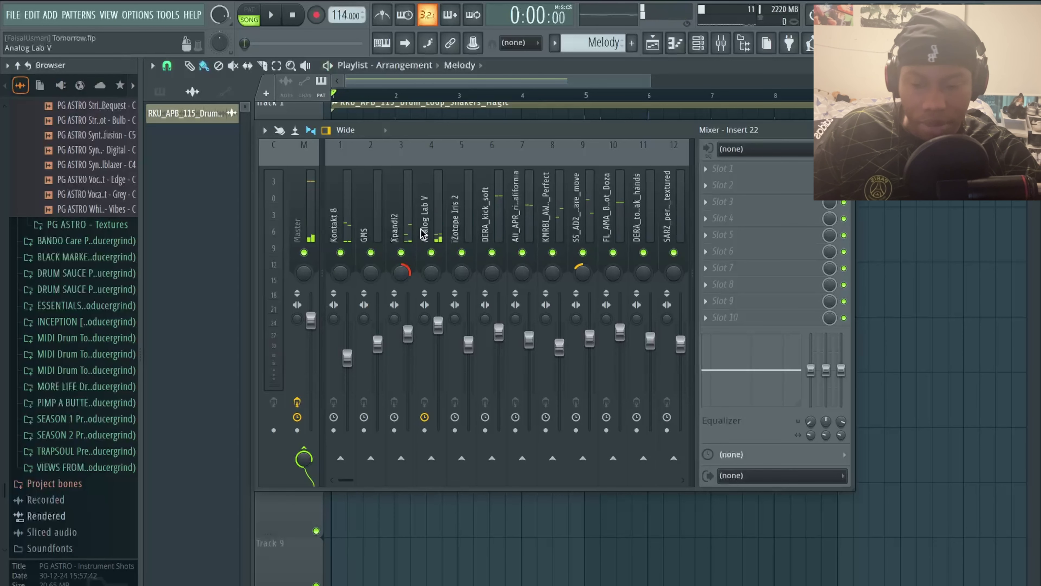
Add an effect to the first slot of the Analog Lab V mixer track
click(718, 170)
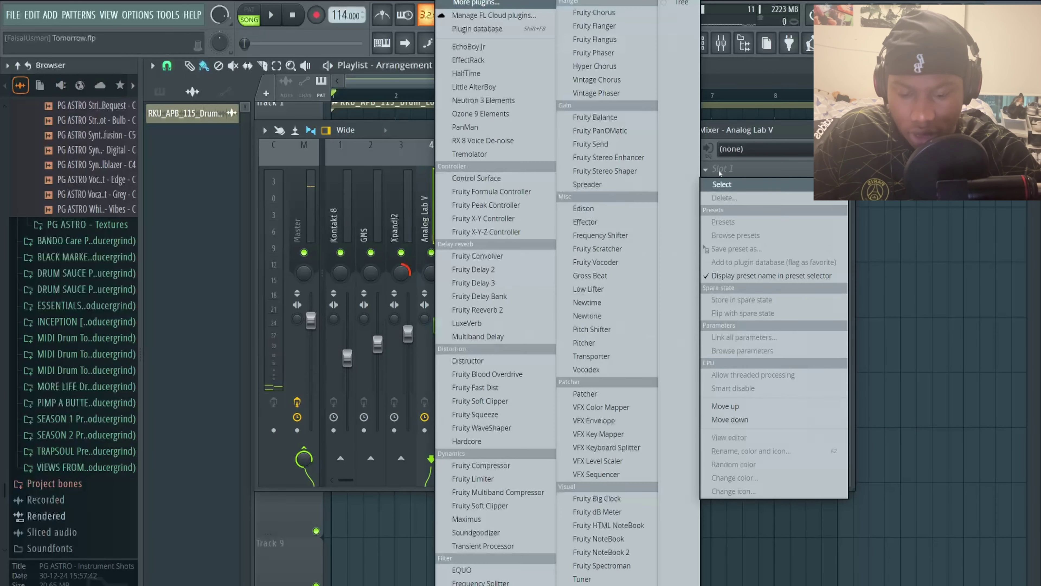
click(488, 297)
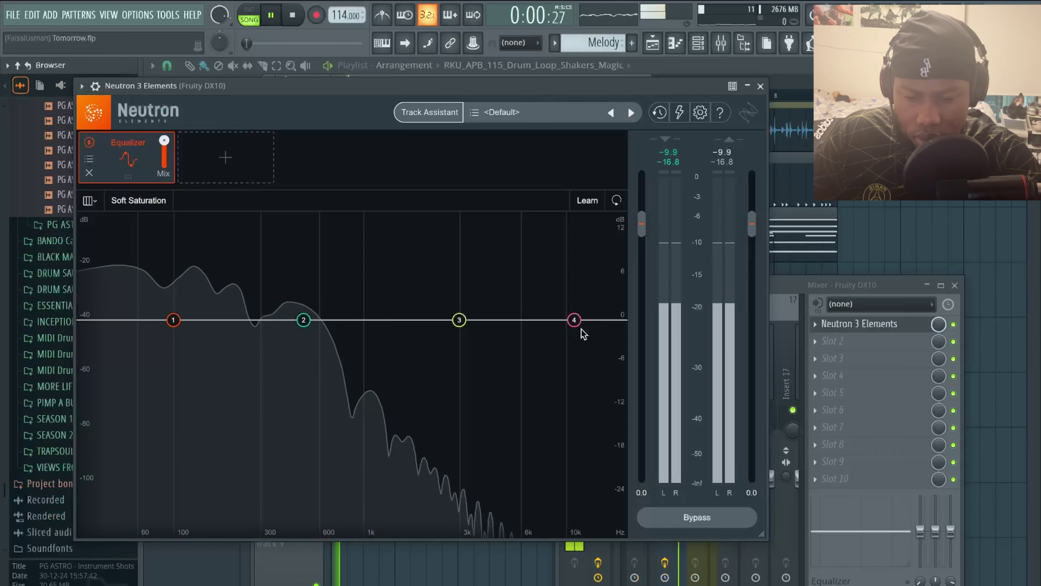
Change band 4 of the Fruity DX10 equalizer to a 48 dB/oct Flat Lowpass and lower its cutoff frequency
drag(576, 326, 558, 419)
click(531, 455)
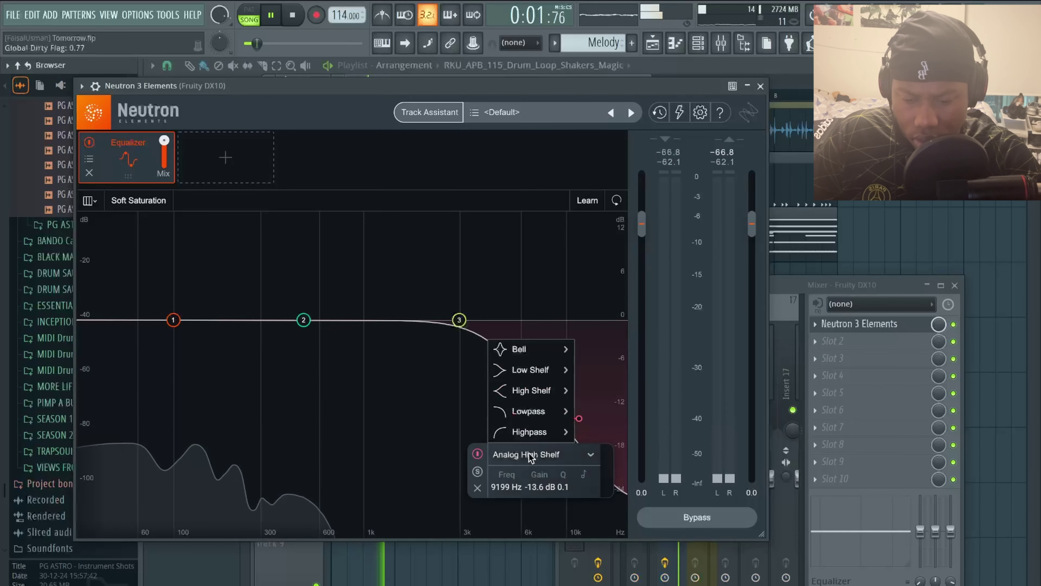
mouse_move(529, 411)
click(431, 409)
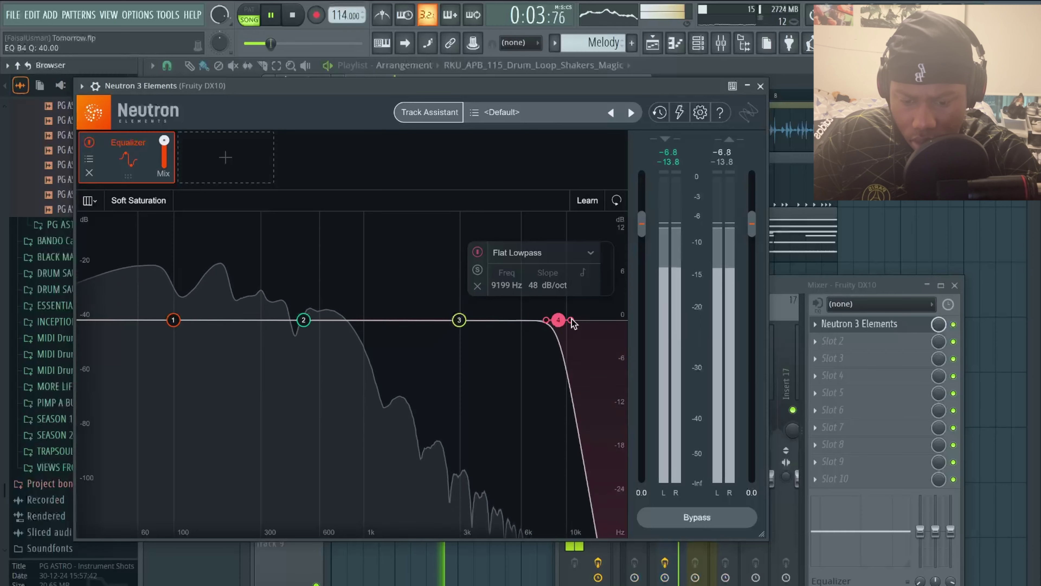
drag(558, 320, 530, 320)
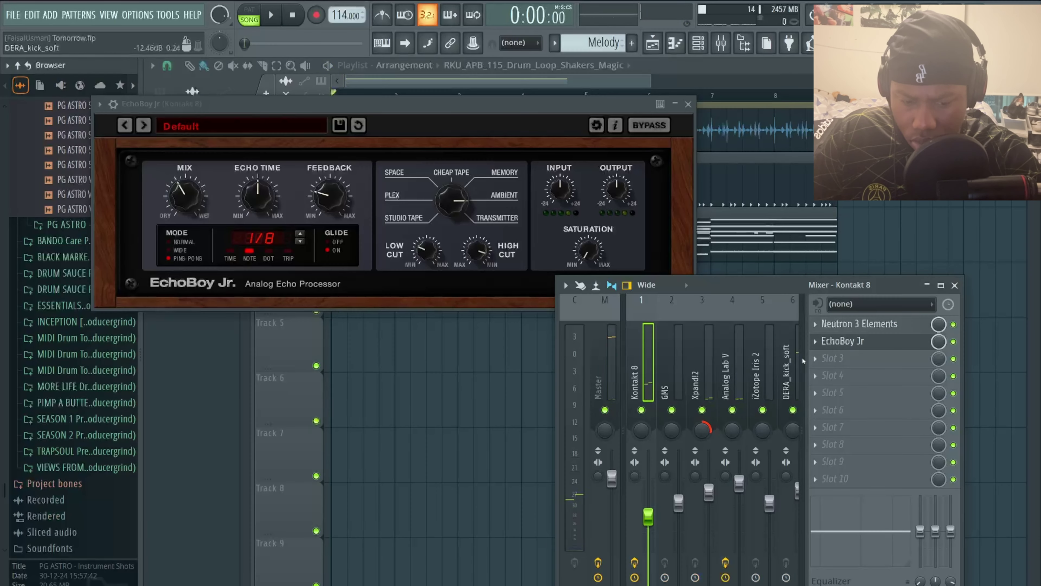
Listen to the song with EchoBoy Jr on the Kontakt 8 track, stop playback and close the plugin window
key(space)
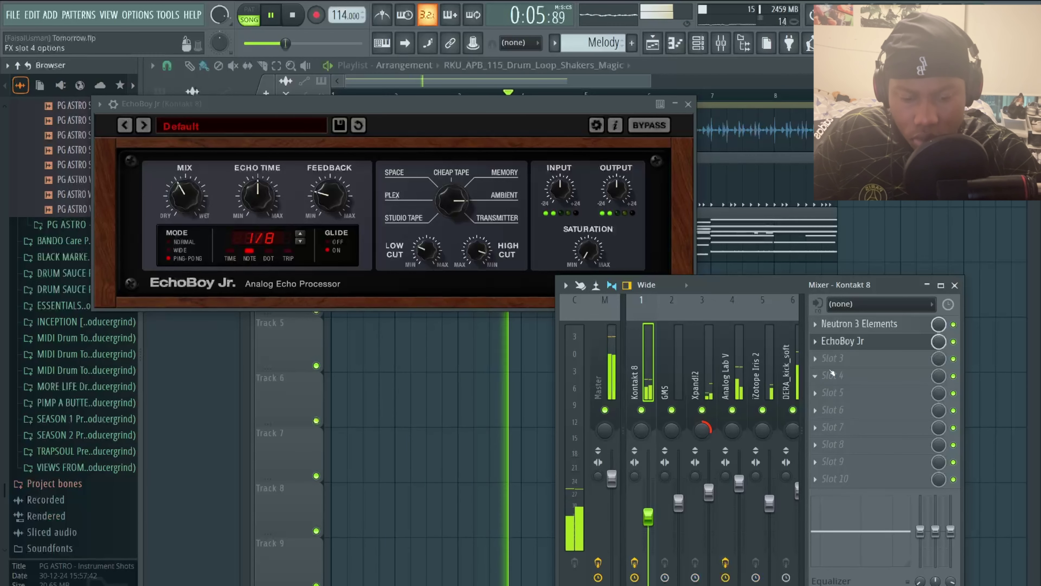
key(space)
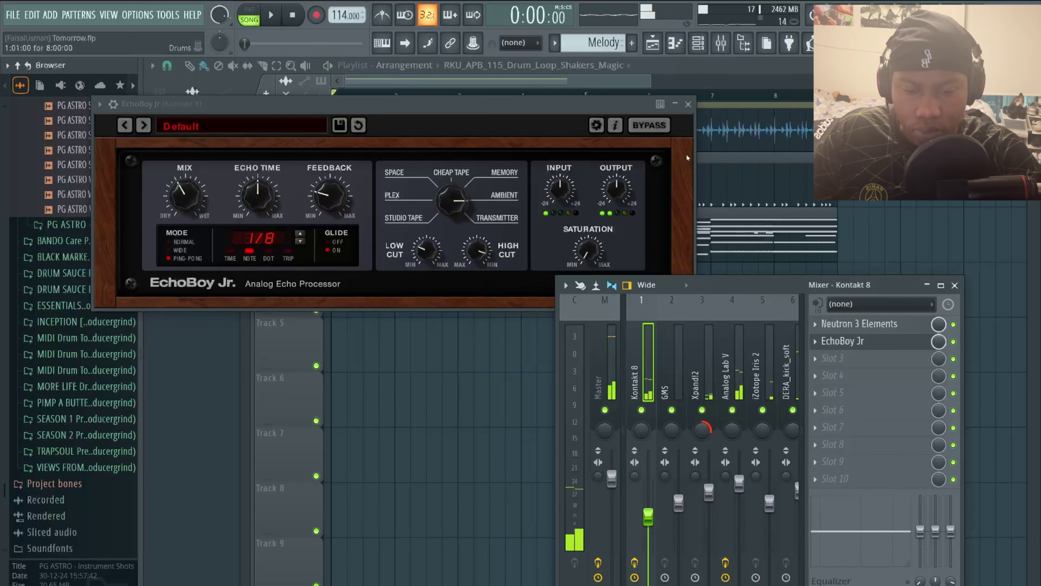
click(689, 105)
right_click(547, 227)
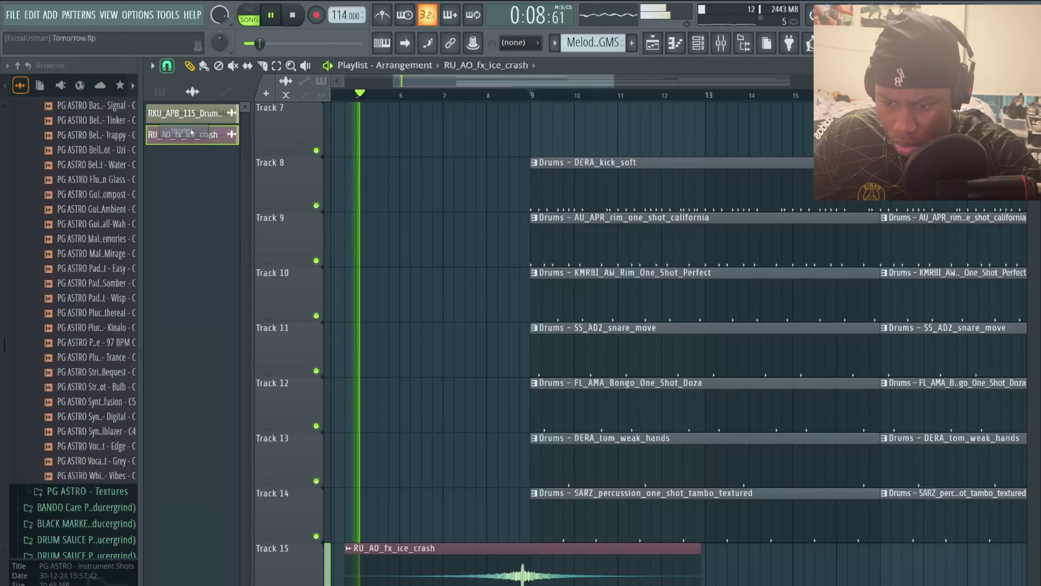
Shift the RU_AO_fx_ice_crash clip on Track 15 so its peak lands on bar 9, and set its gain to -4.8 dB
drag(524, 574, 531, 584)
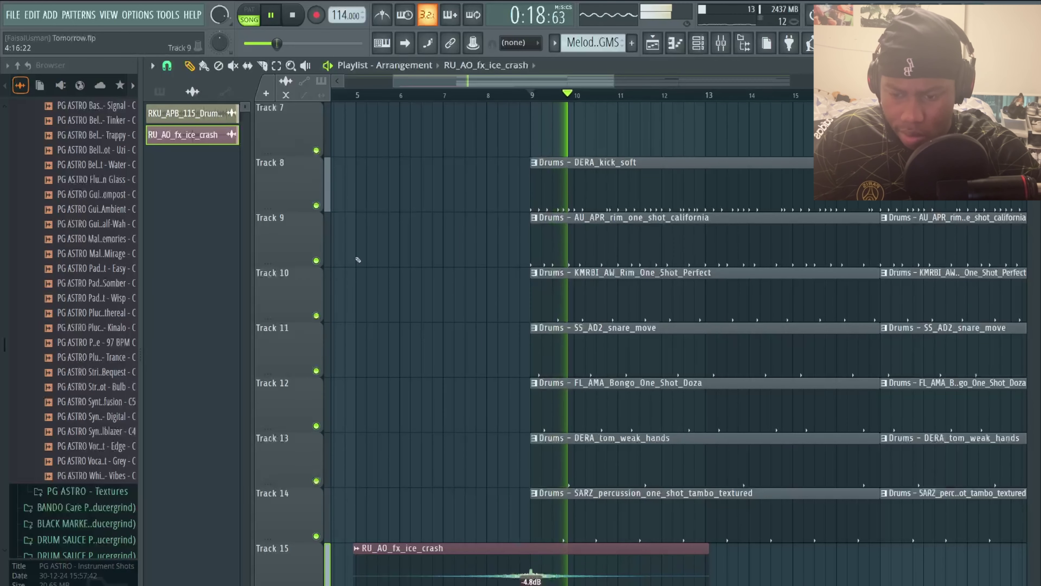
click(709, 46)
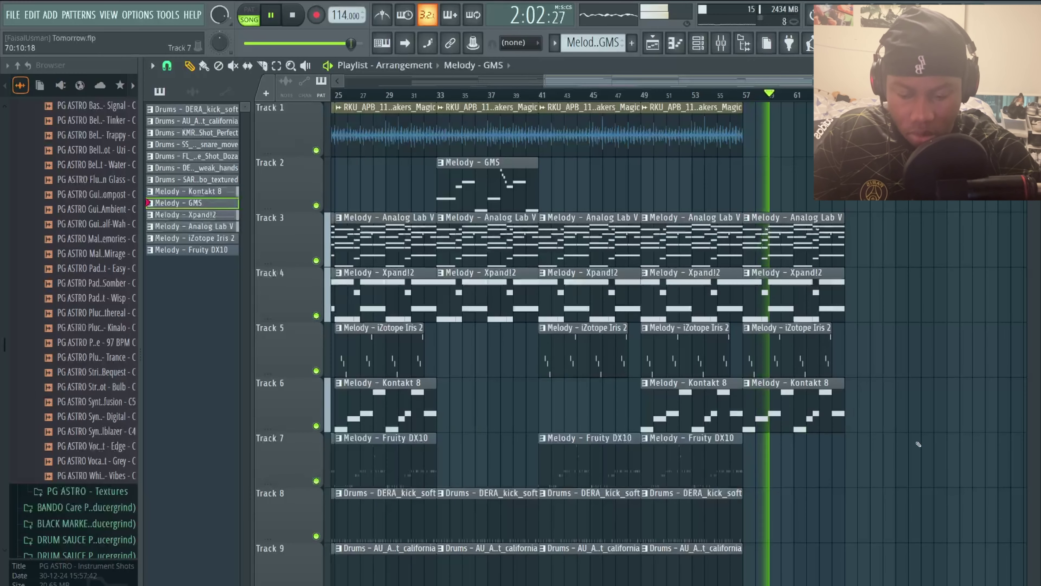
Duplicate the Analog Lab V, Xpand!2, iZotope Iris 2 and Kontakt 8 clips starting at bar 57 twice, extending the melody to bar 81
drag(918, 455, 783, 242)
key(ctrl+b)
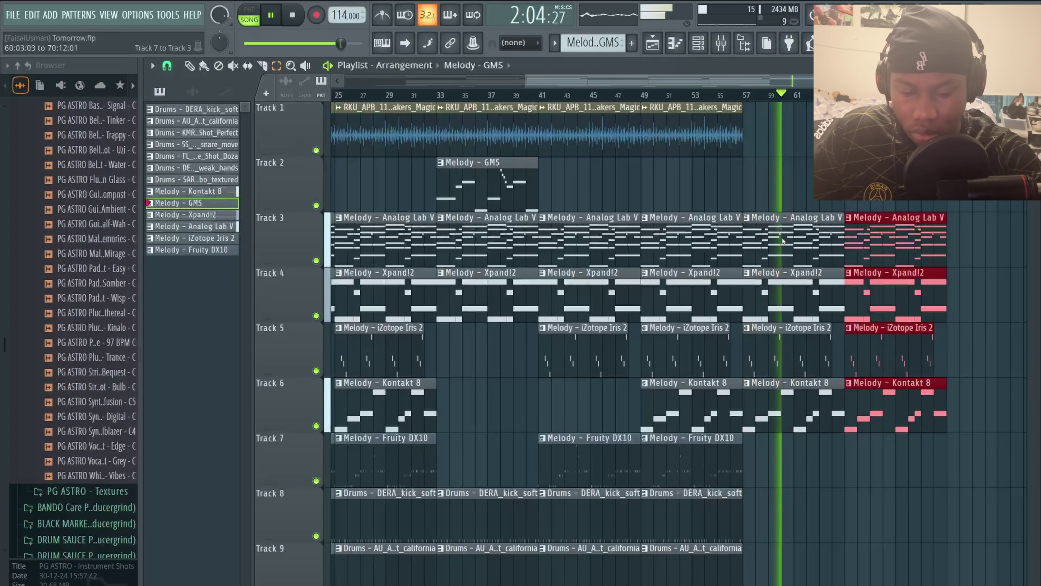
key(ctrl+b)
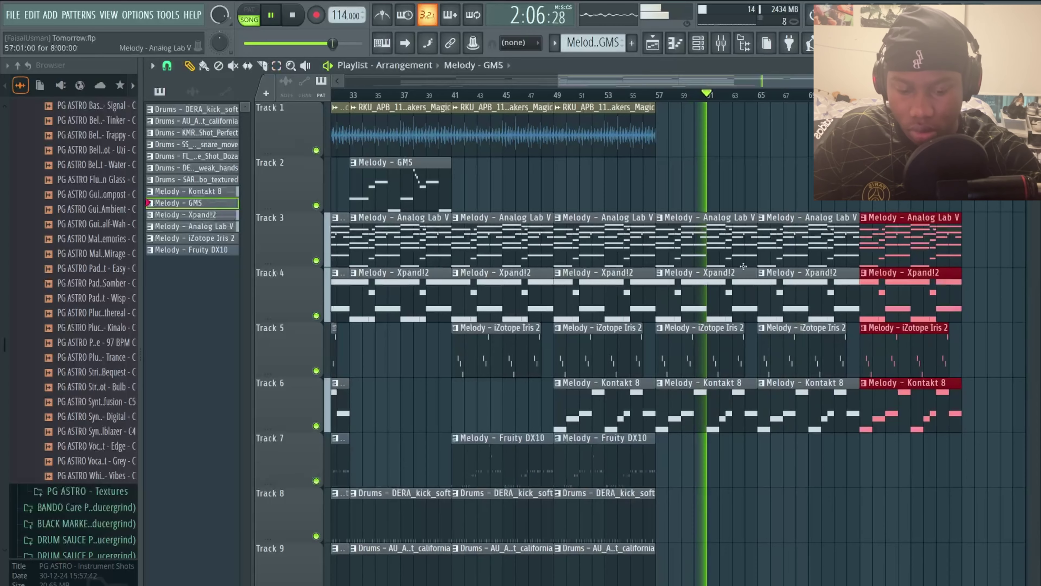
Try adding a Fruity DX10 melody clip at bar 65 on Track 7
scroll(636, 389, down, 5)
scroll(636, 389, up, 5)
scroll(636, 389, up, 1)
click(631, 442)
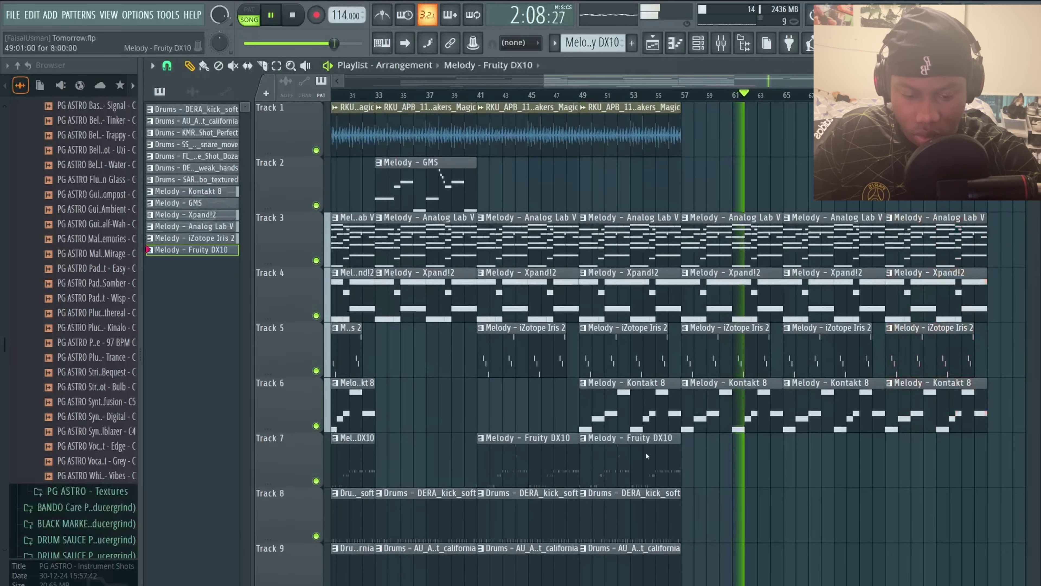
scroll(781, 449, up, 3)
click(780, 449)
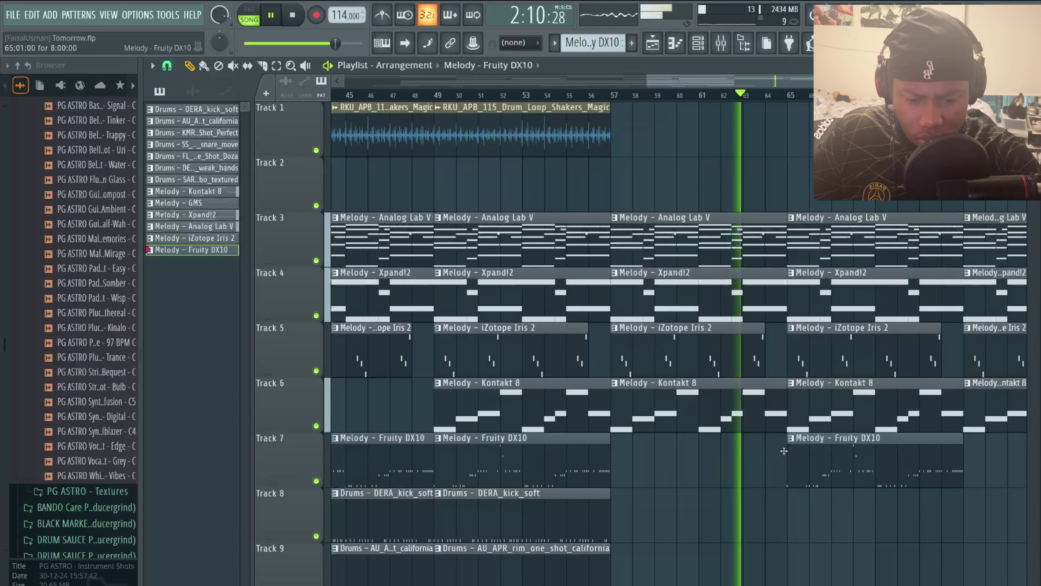
scroll(391, 269, left, 3)
click(387, 218)
scroll(387, 218, right, 3)
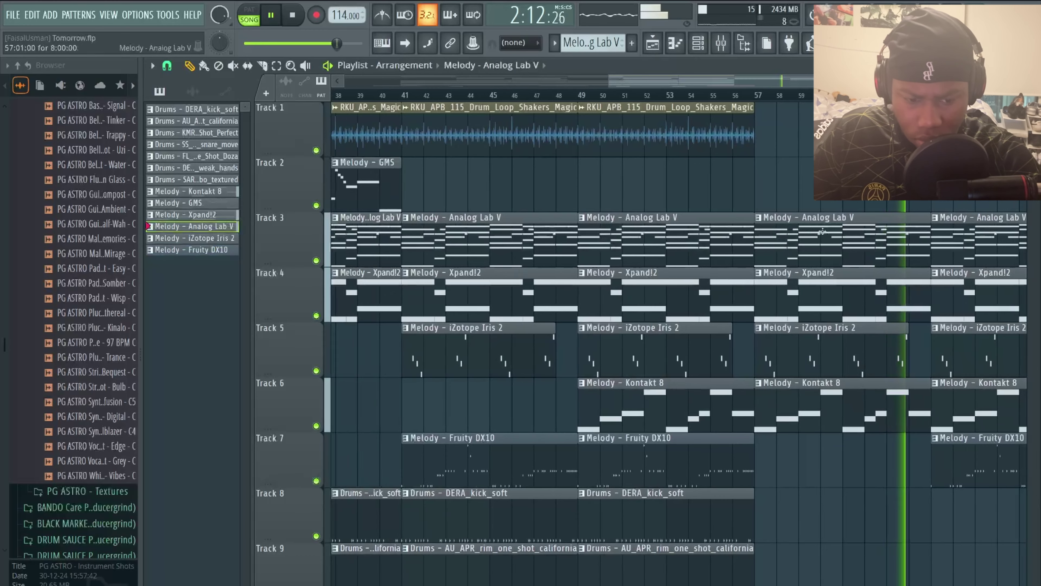
right_click(981, 477)
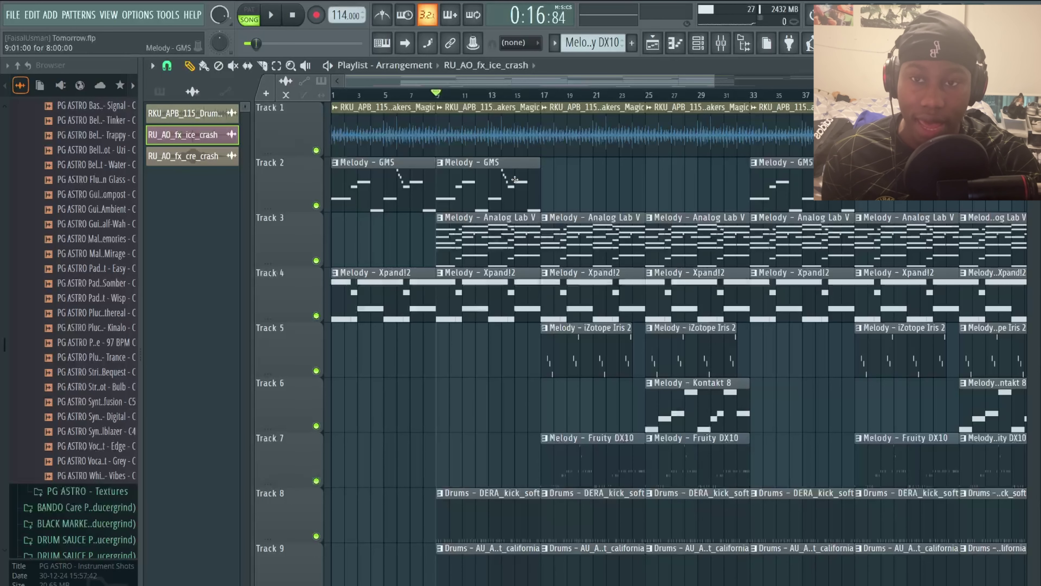
Review the arrangement from its opening bars across the melody and drum tracks down to the crash effects on Tracks 15 and 16
scroll(515, 179, down, 5)
scroll(515, 179, up, 5)
scroll(515, 179, right, 10)
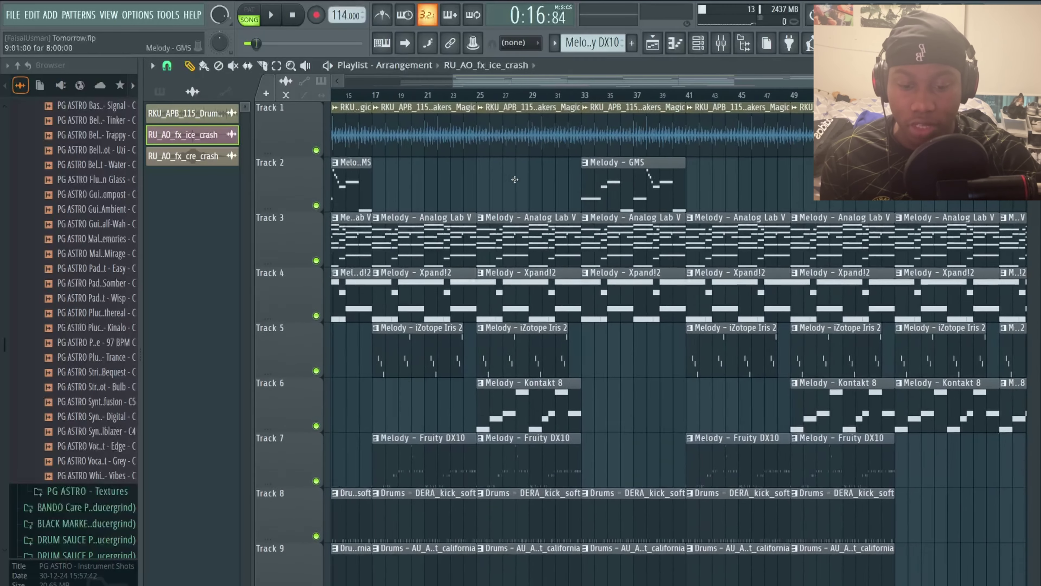
scroll(515, 179, right, 1)
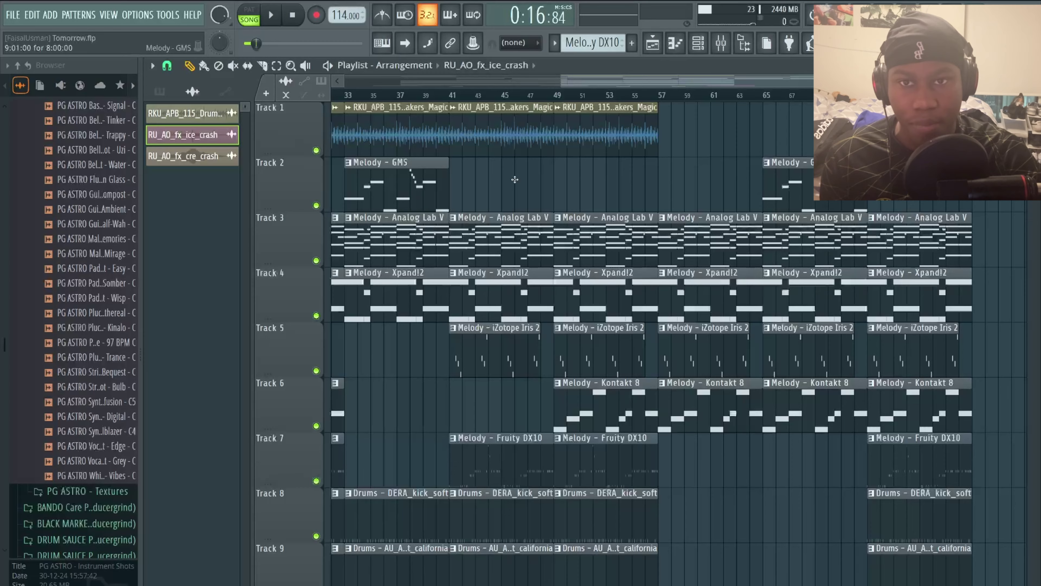
scroll(515, 179, down, 2)
scroll(515, 180, right, 8)
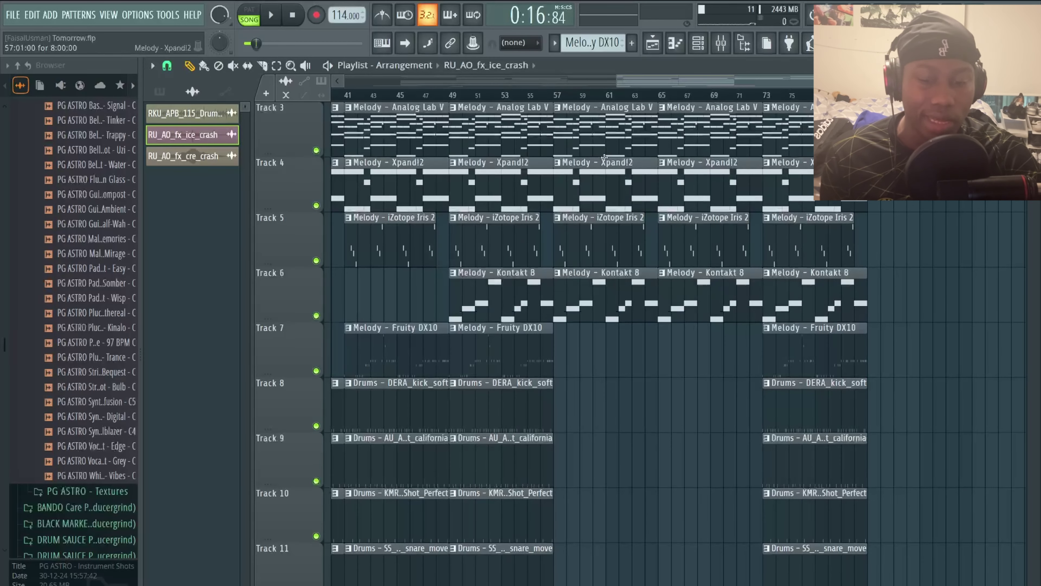
scroll(697, 183, up, 2)
scroll(697, 183, right, 4)
scroll(697, 183, down, 9)
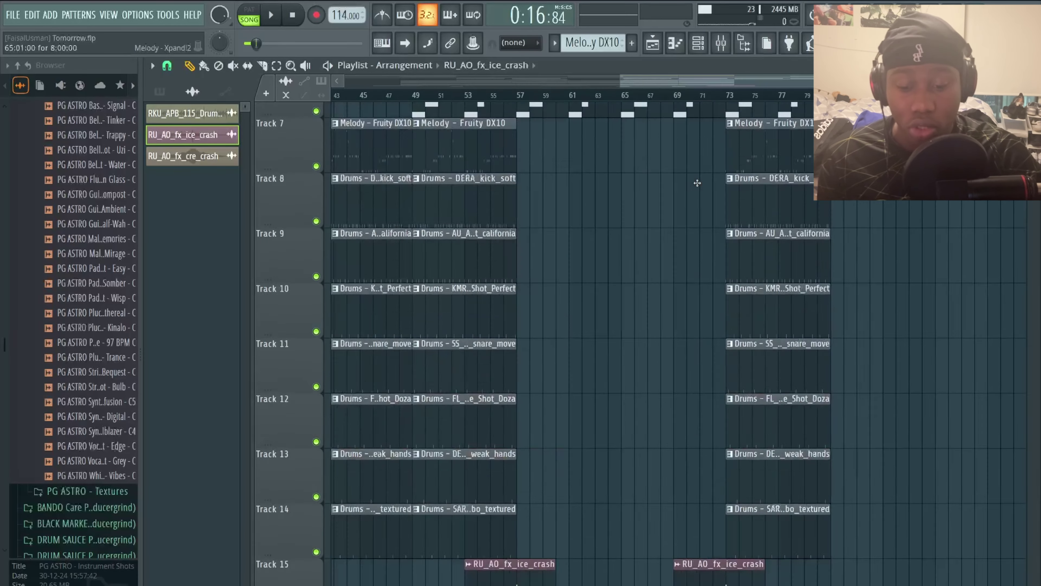
scroll(699, 185, down, 3)
scroll(634, 346, down, 3)
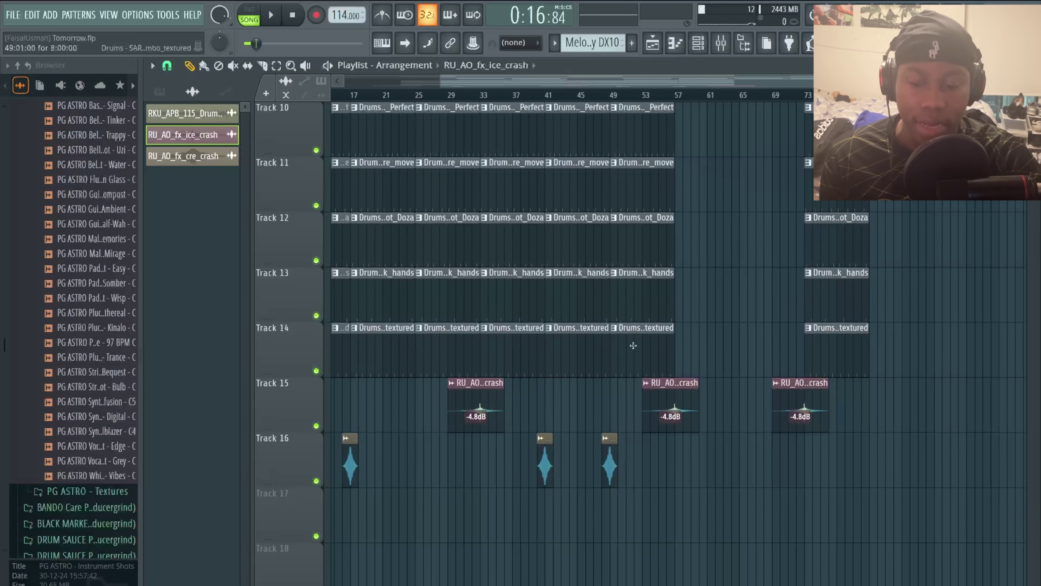
scroll(517, 421, down, 3)
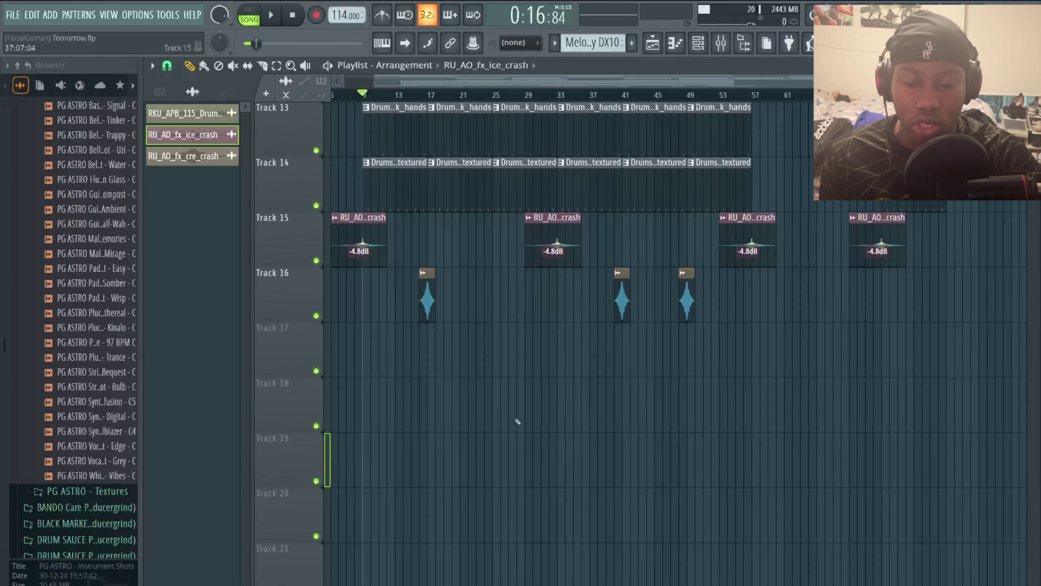
Examine the closing section of the arrangement from bar 57 to bar 81, comparing where the melody and drum clips play
scroll(518, 421, up, 9)
scroll(517, 421, right, 4)
scroll(518, 421, down, 1)
scroll(517, 422, right, 4)
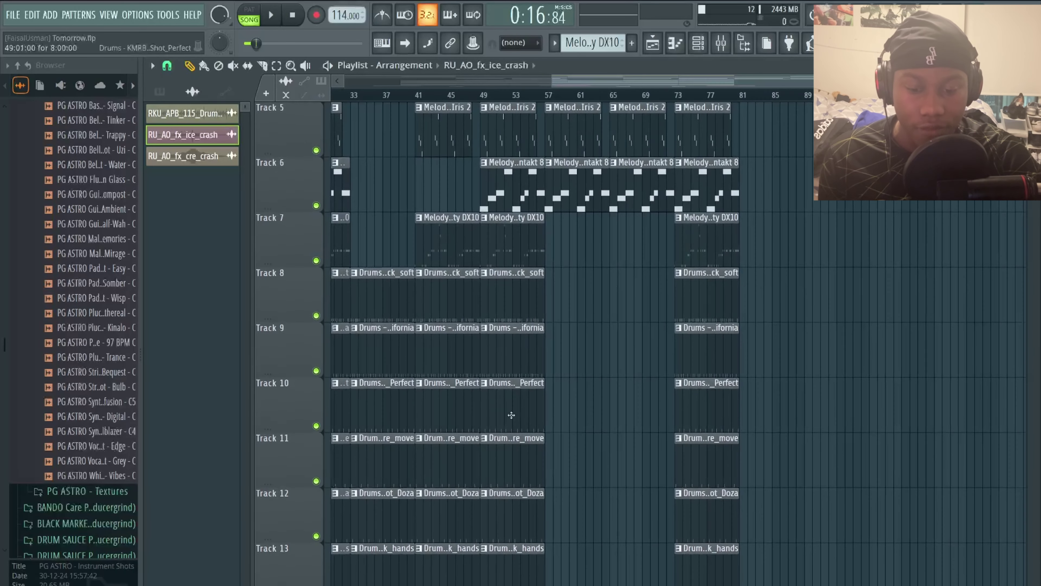
scroll(517, 421, up, 4)
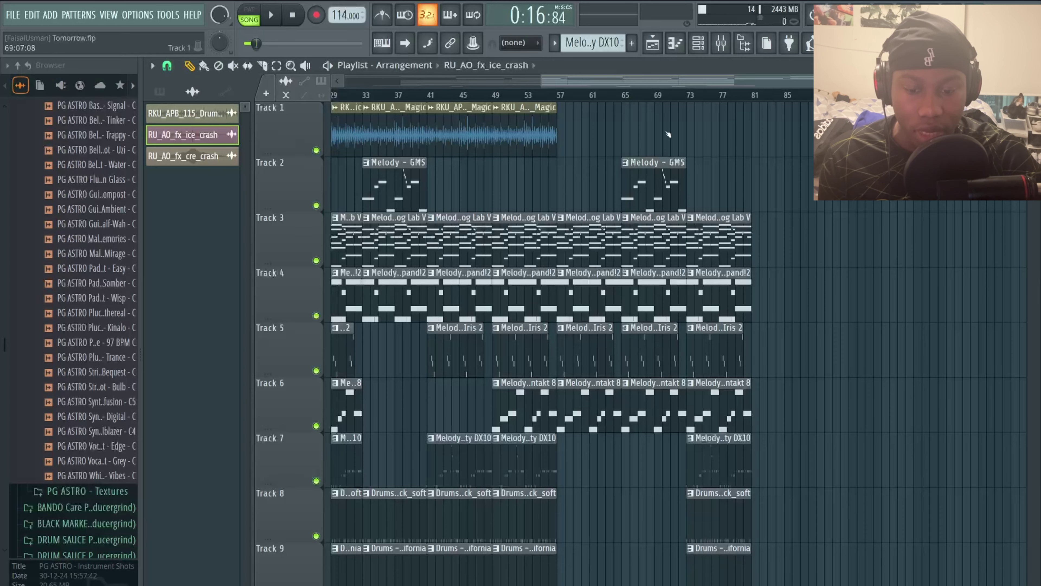
scroll(669, 135, down, 2)
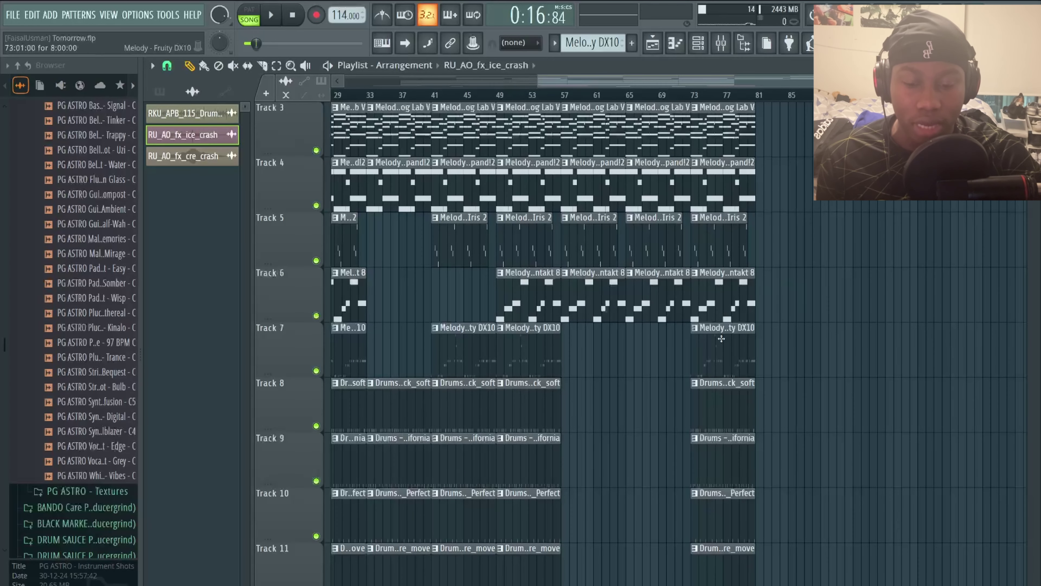
scroll(722, 339, up, 2)
scroll(722, 338, left, 3)
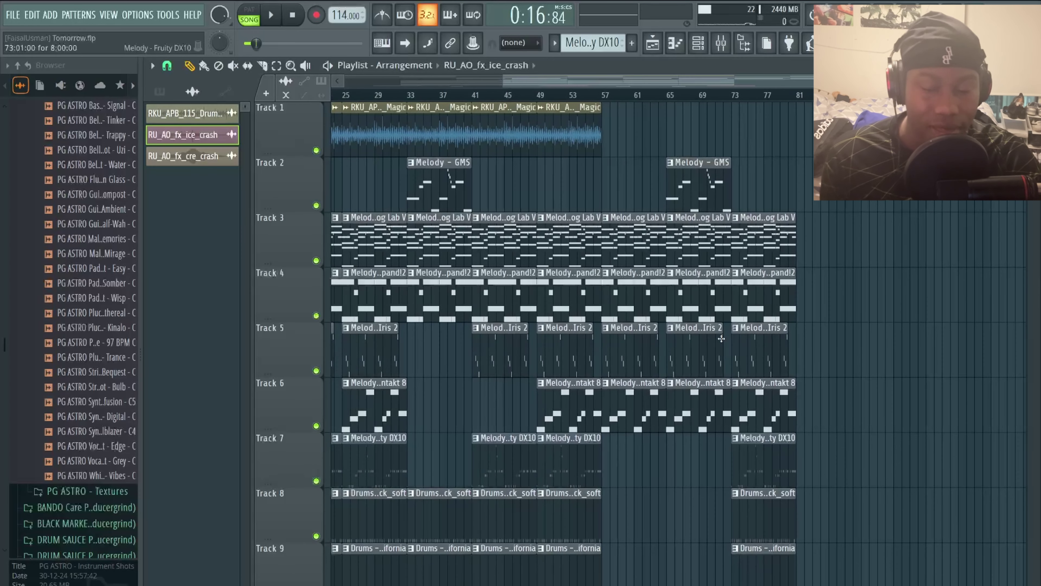